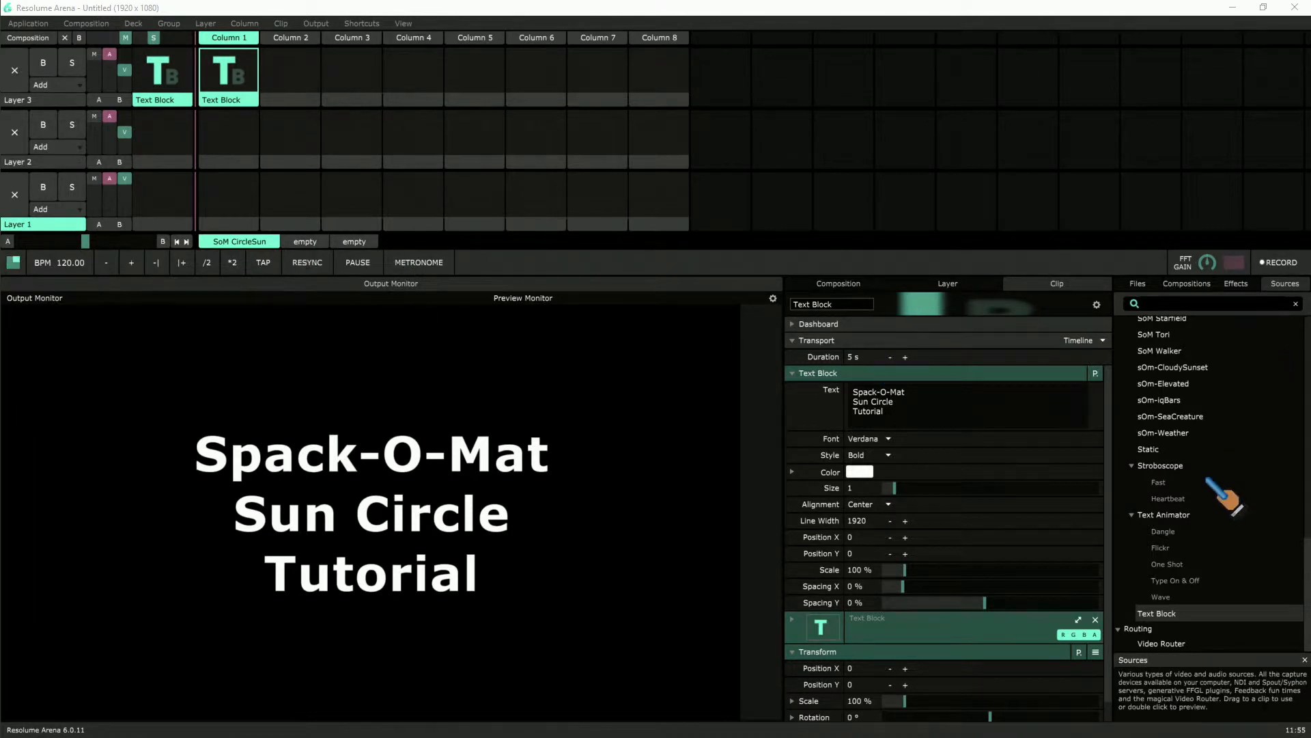
Step: Add the SoM CircleSun source as a clip in the Column 2 slot of Layer 1
{"action": "left_click", "coordinate": [1274, 284]}
{"action": "left_click", "coordinate": [1274, 284]}
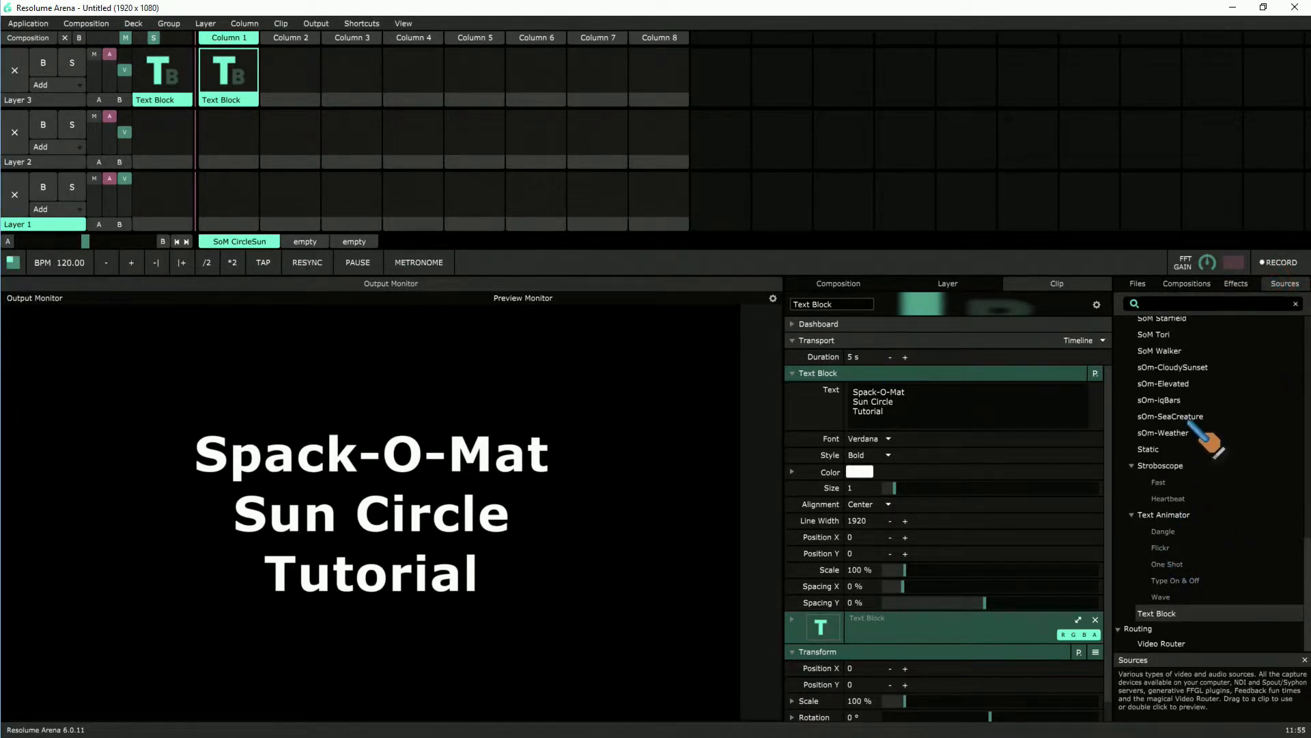
{"action": "scroll", "coordinate": [1161, 430], "scroll_direction": "up", "scroll_amount": 2}
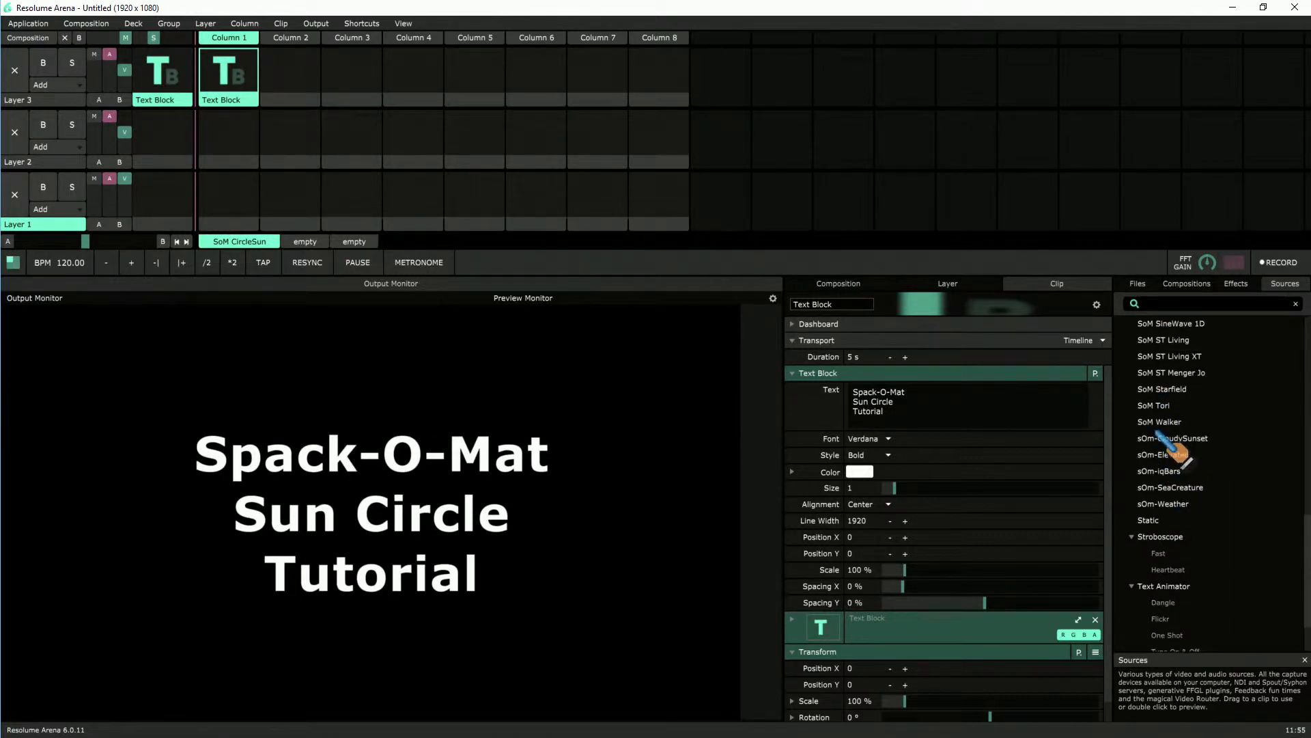
{"action": "scroll", "coordinate": [1189, 423], "scroll_direction": "up", "scroll_amount": 2}
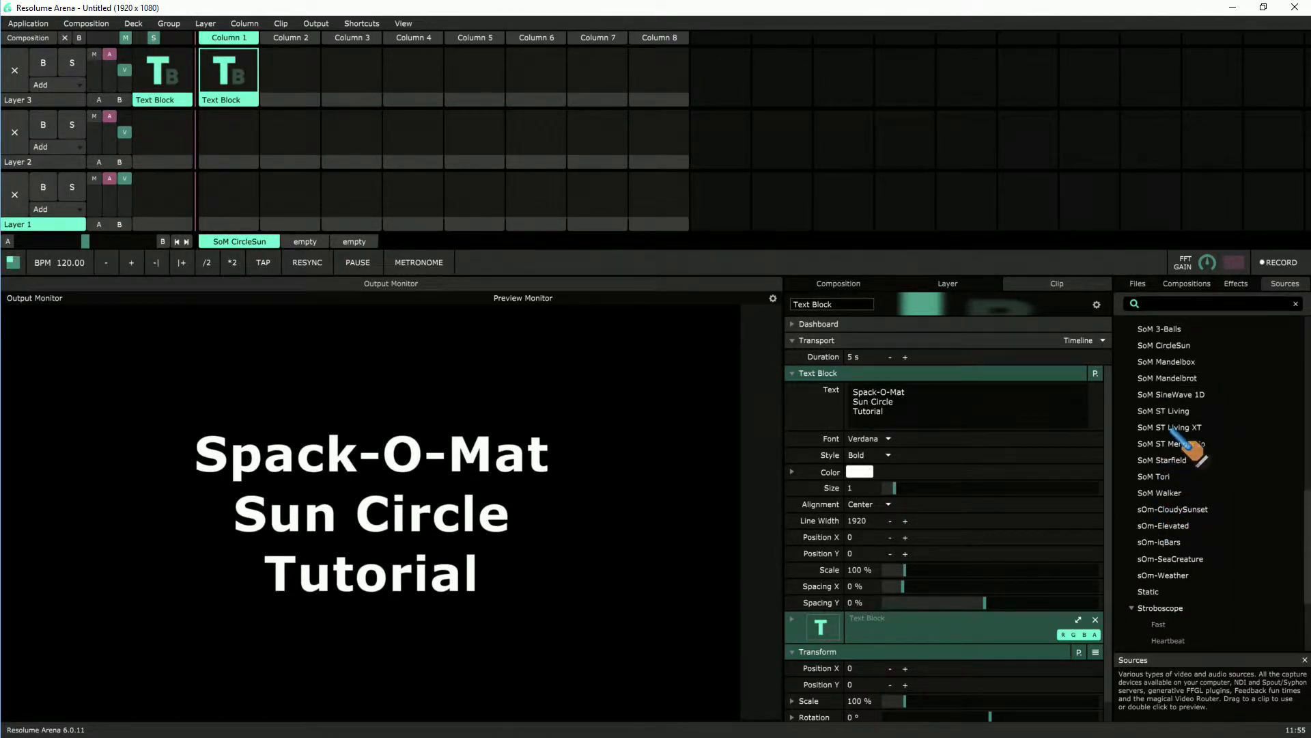
{"action": "left_click_drag", "start_coordinate": [1165, 345], "coordinate": [295, 173]}
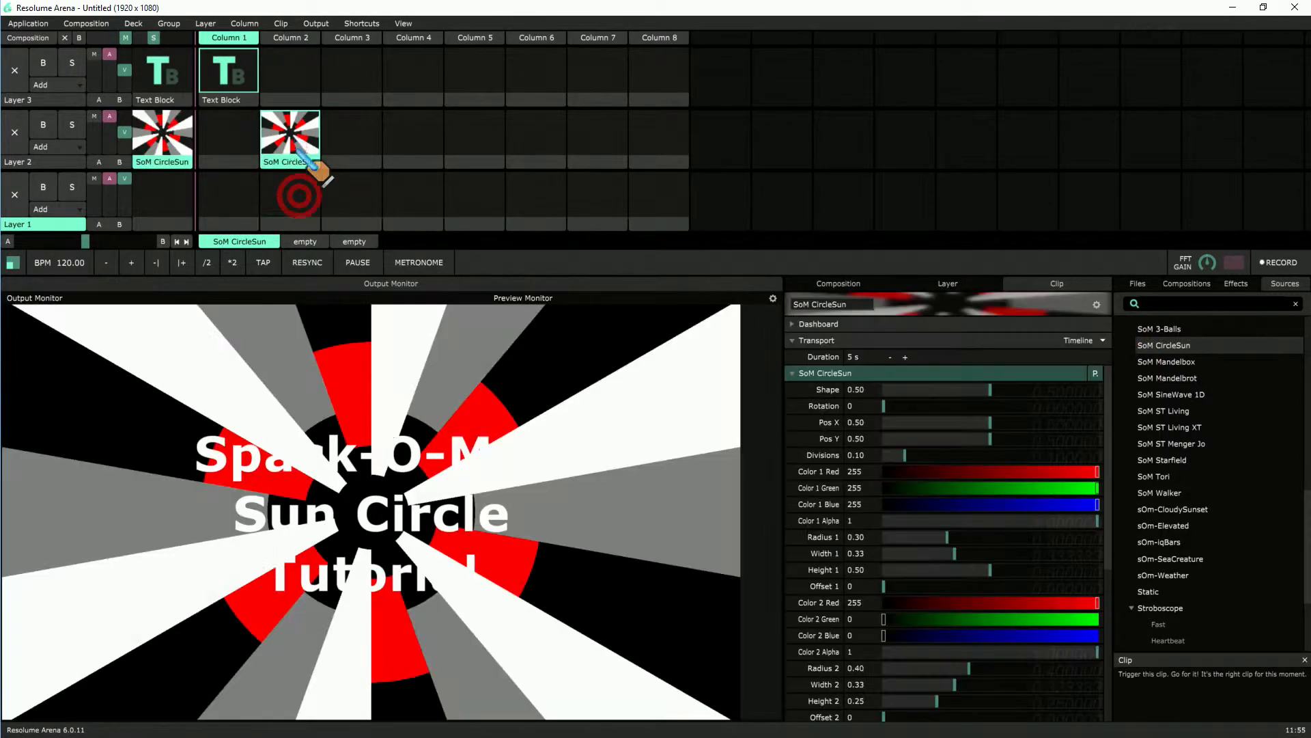
{"action": "left_click", "coordinate": [294, 165]}
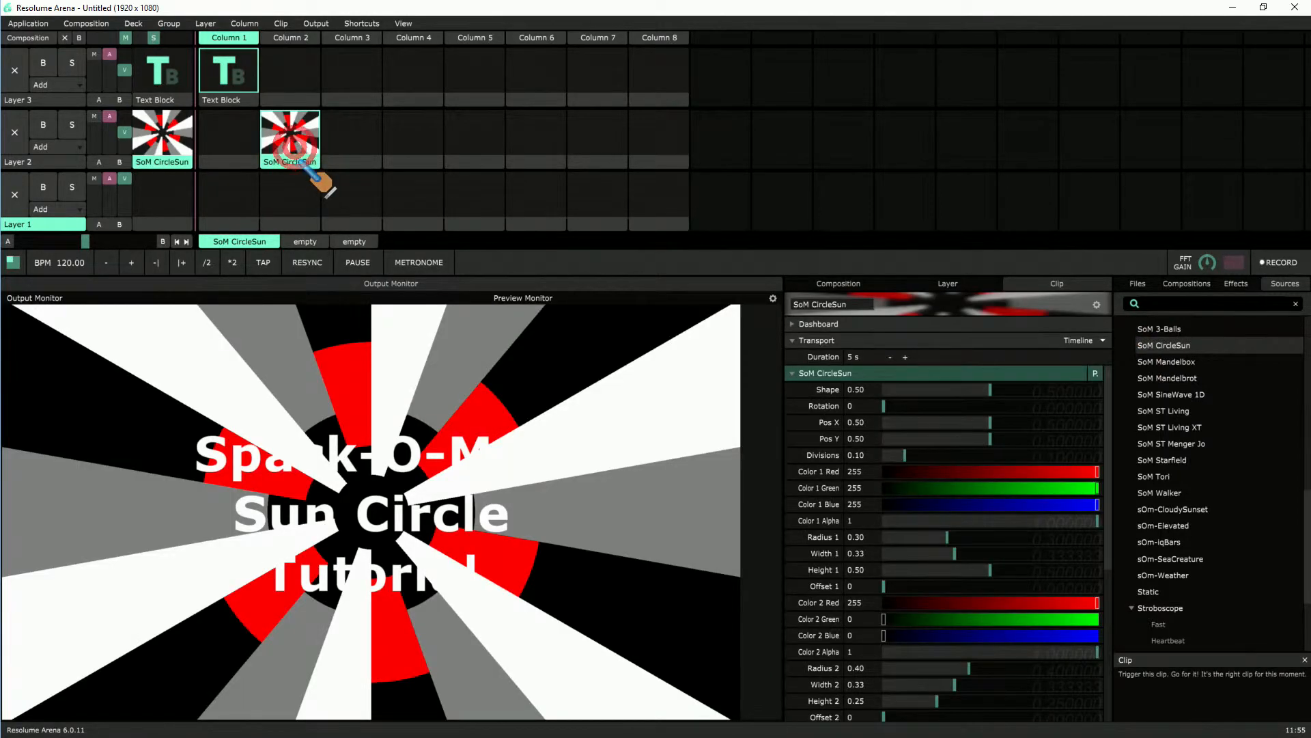
{"action": "left_click", "coordinate": [293, 204]}
{"action": "left_click", "coordinate": [295, 204]}
{"action": "left_click_drag", "start_coordinate": [297, 165], "coordinate": [304, 246]}
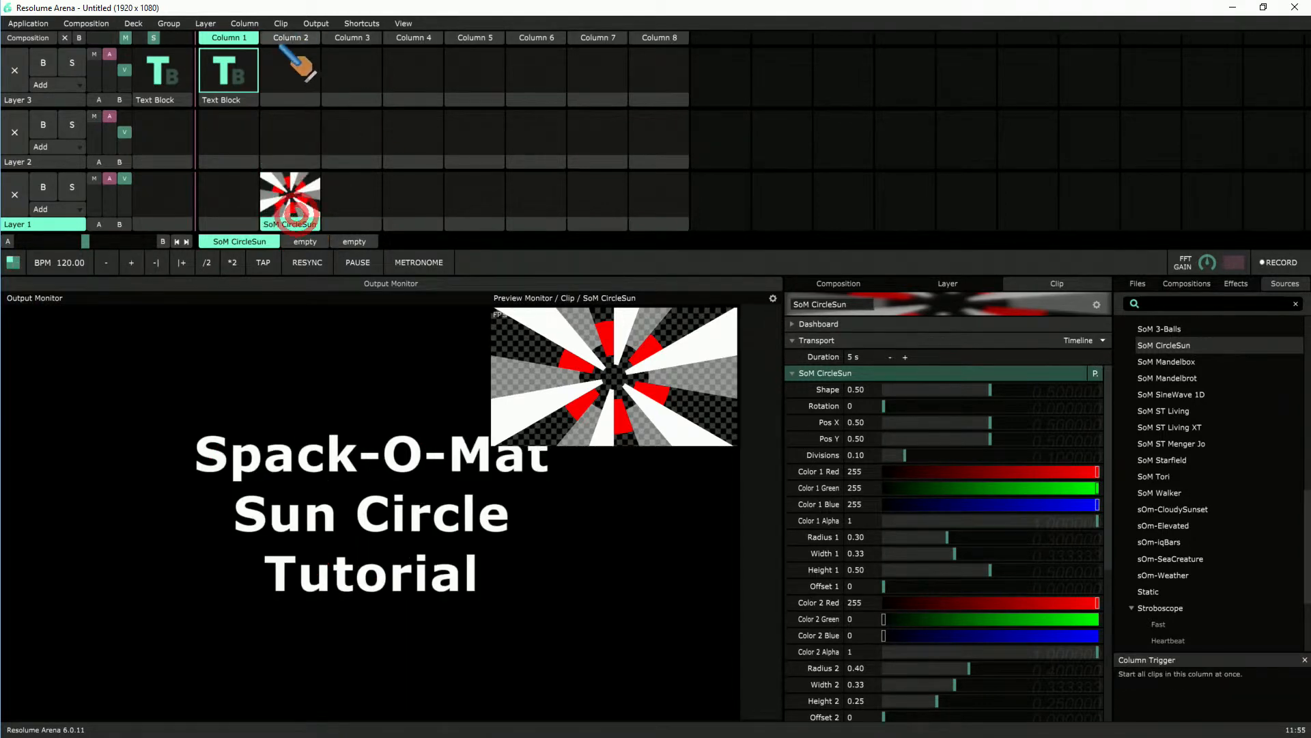
Step: Stop the Text Block playing on Layer 3 and trigger the SoM CircleSun clip on Layer 1
{"action": "left_click", "coordinate": [299, 27]}
{"action": "left_click", "coordinate": [229, 73]}
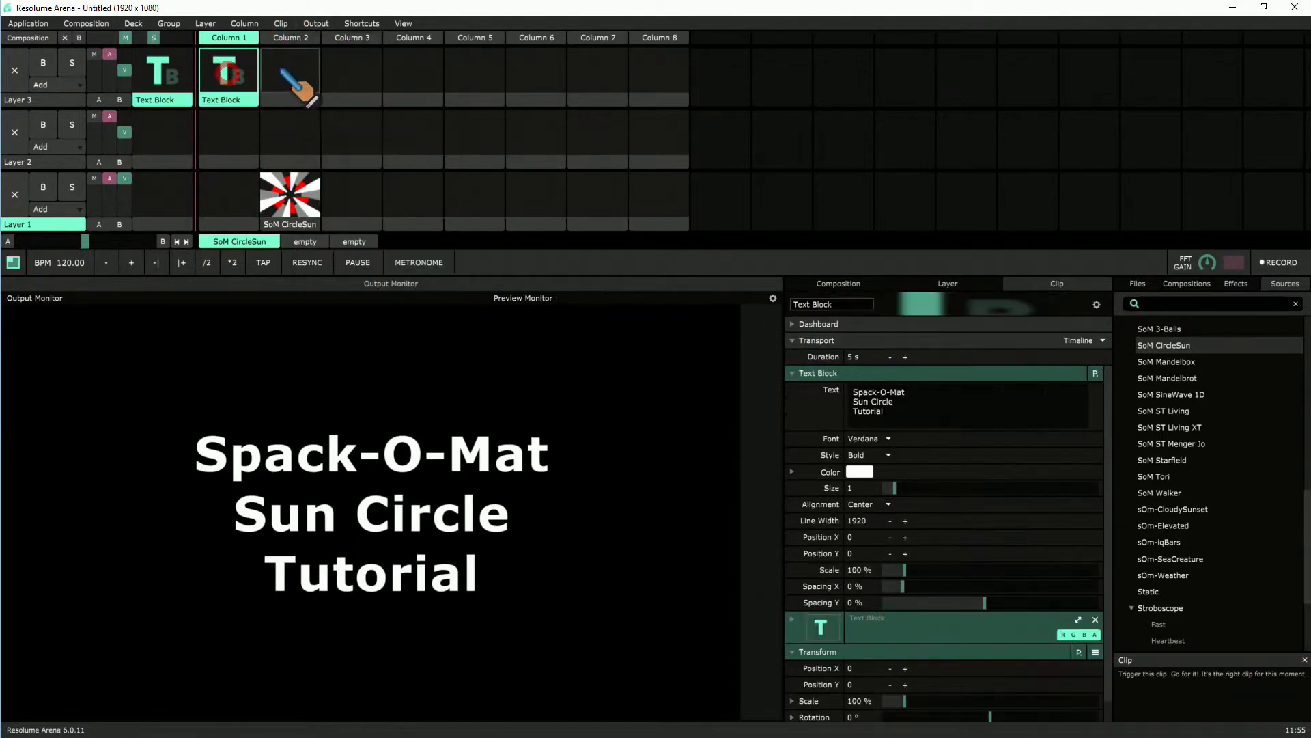
{"action": "left_click", "coordinate": [280, 67]}
{"action": "left_click", "coordinate": [287, 205]}
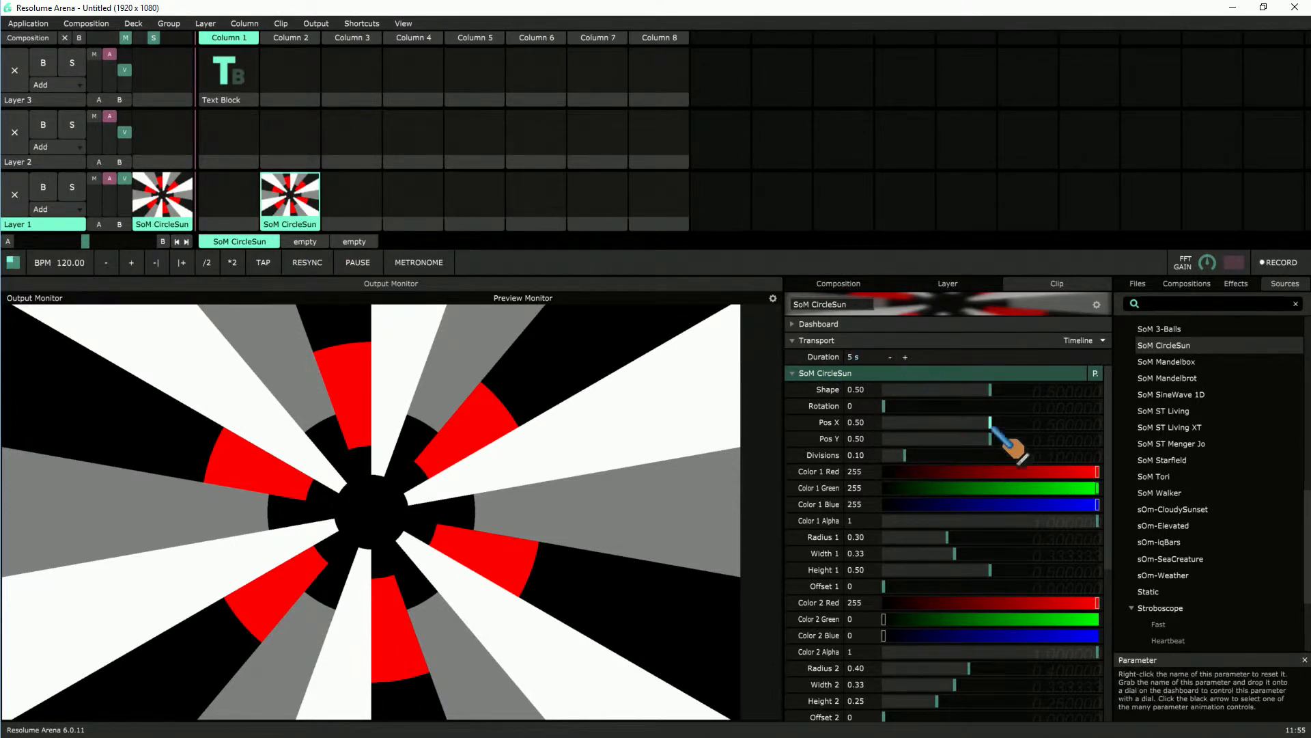
Step: Try out the clip's Shape and Rotation parameters, returning Shape to 0.50 and Rotation to 0
{"action": "mouse_move", "coordinate": [978, 388]}
{"action": "left_mouse_down"}
{"action": "mouse_move", "coordinate": [1055, 390]}
{"action": "mouse_move", "coordinate": [905, 388]}
{"action": "mouse_move", "coordinate": [1097, 388]}
{"action": "mouse_move", "coordinate": [930, 388]}
{"action": "mouse_move", "coordinate": [989, 389]}
{"action": "left_mouse_up"}
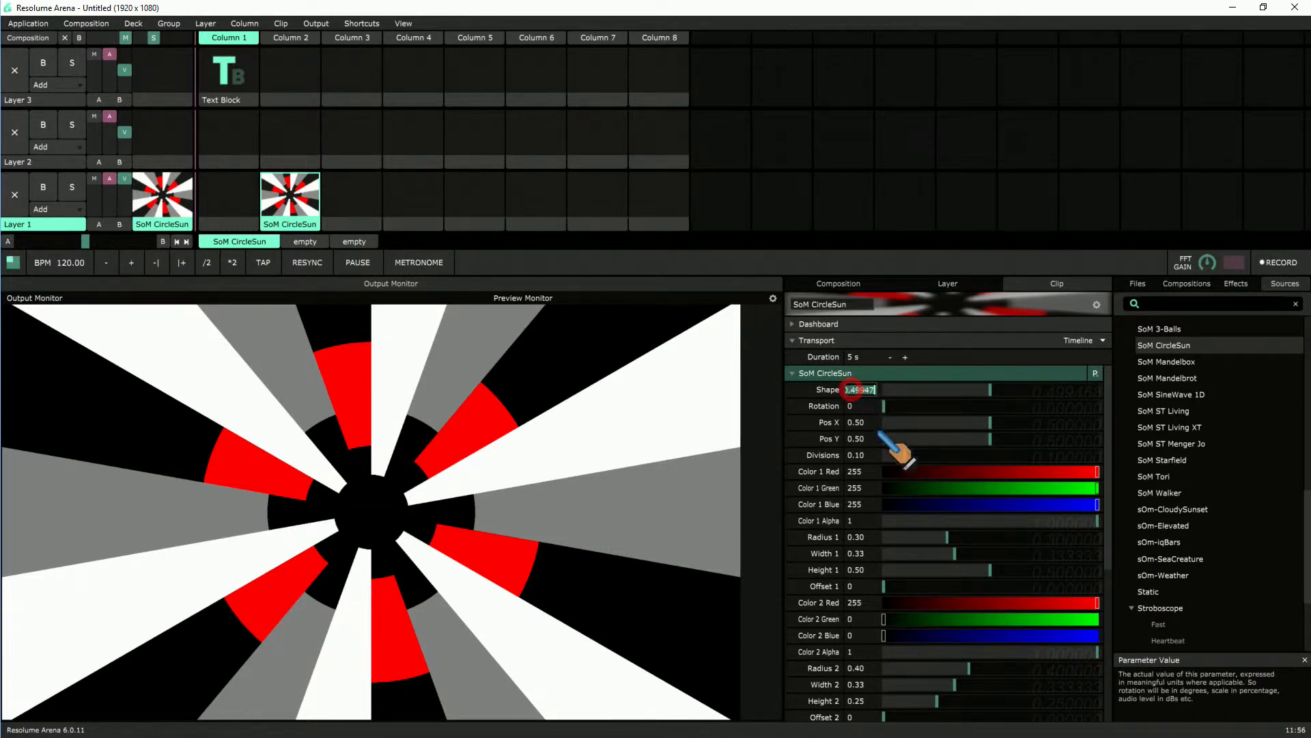
{"action": "left_click_drag", "start_coordinate": [851, 390], "coordinate": [949, 394]}
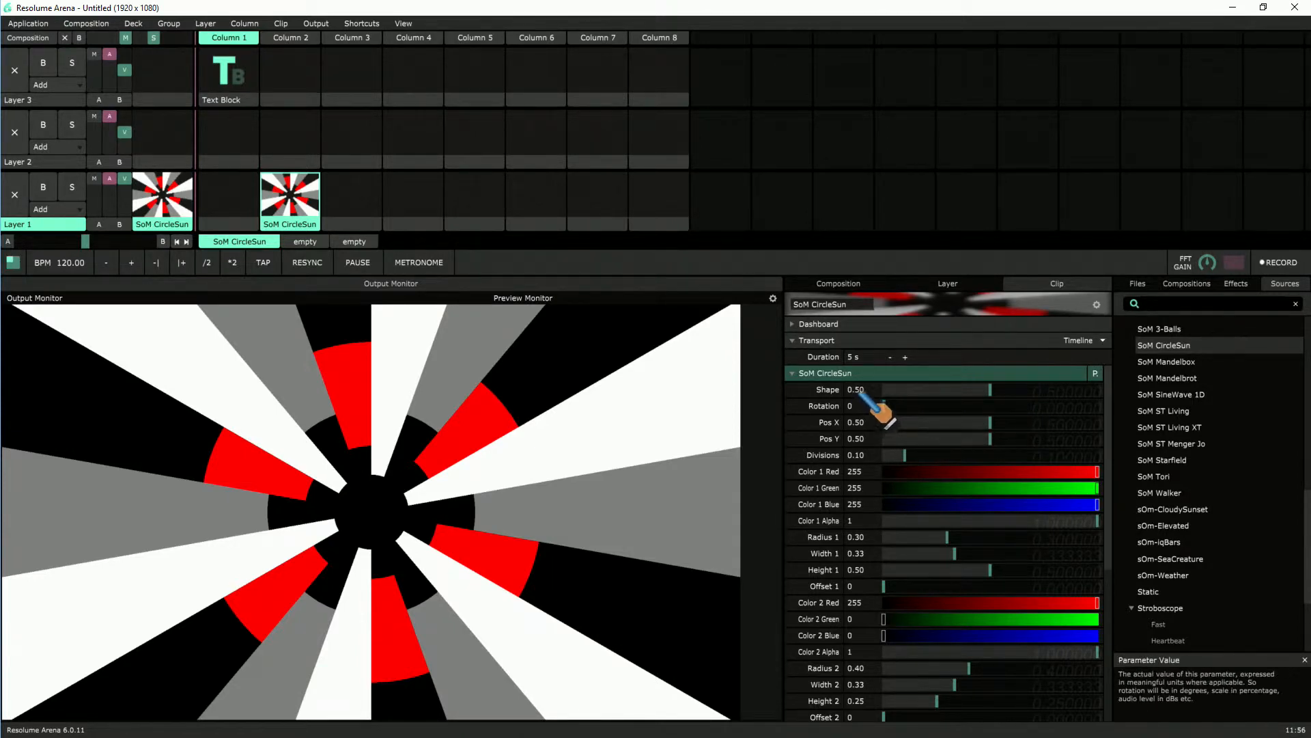
{"action": "left_click_drag", "start_coordinate": [914, 406], "coordinate": [868, 420]}
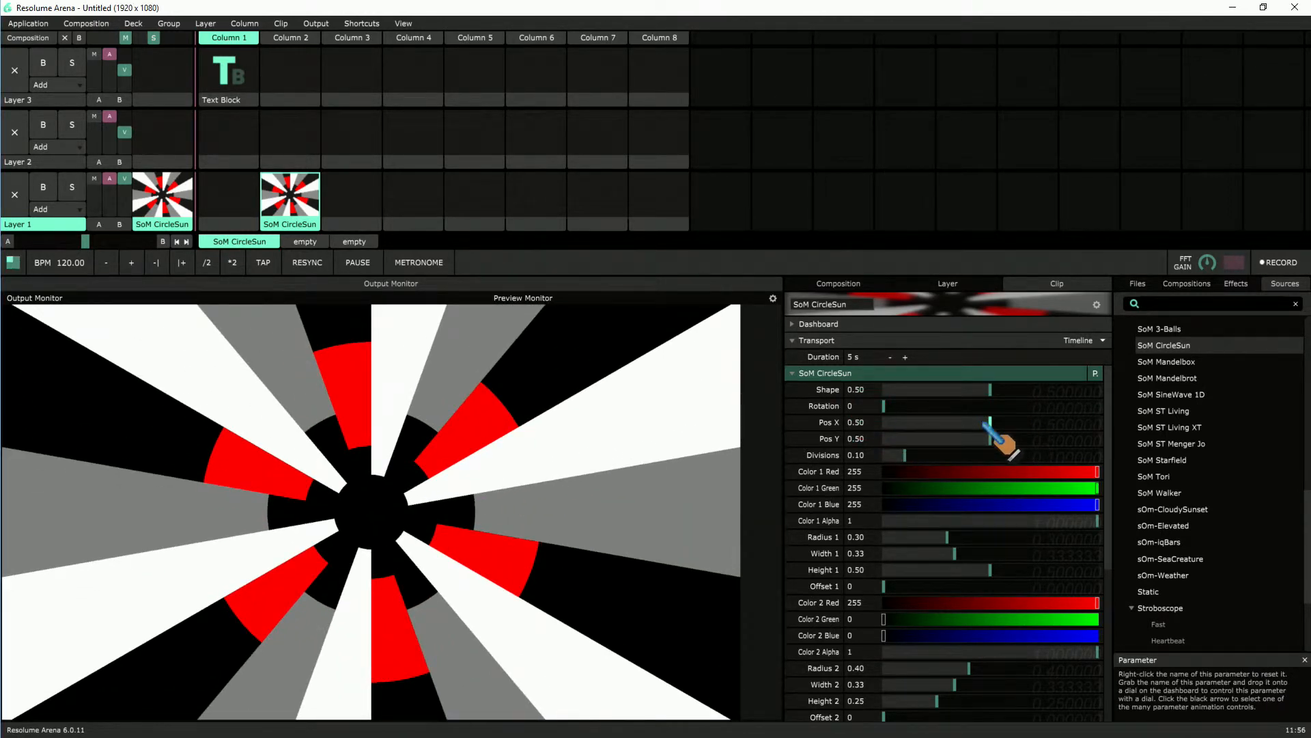
Step: Adjust the sun's centre to Pos X 0.52 and Pos Y 0.51, and set Divisions to 0.08
{"action": "left_click_drag", "start_coordinate": [989, 423], "coordinate": [862, 437]}
{"action": "left_click_drag", "start_coordinate": [1093, 423], "coordinate": [920, 455]}
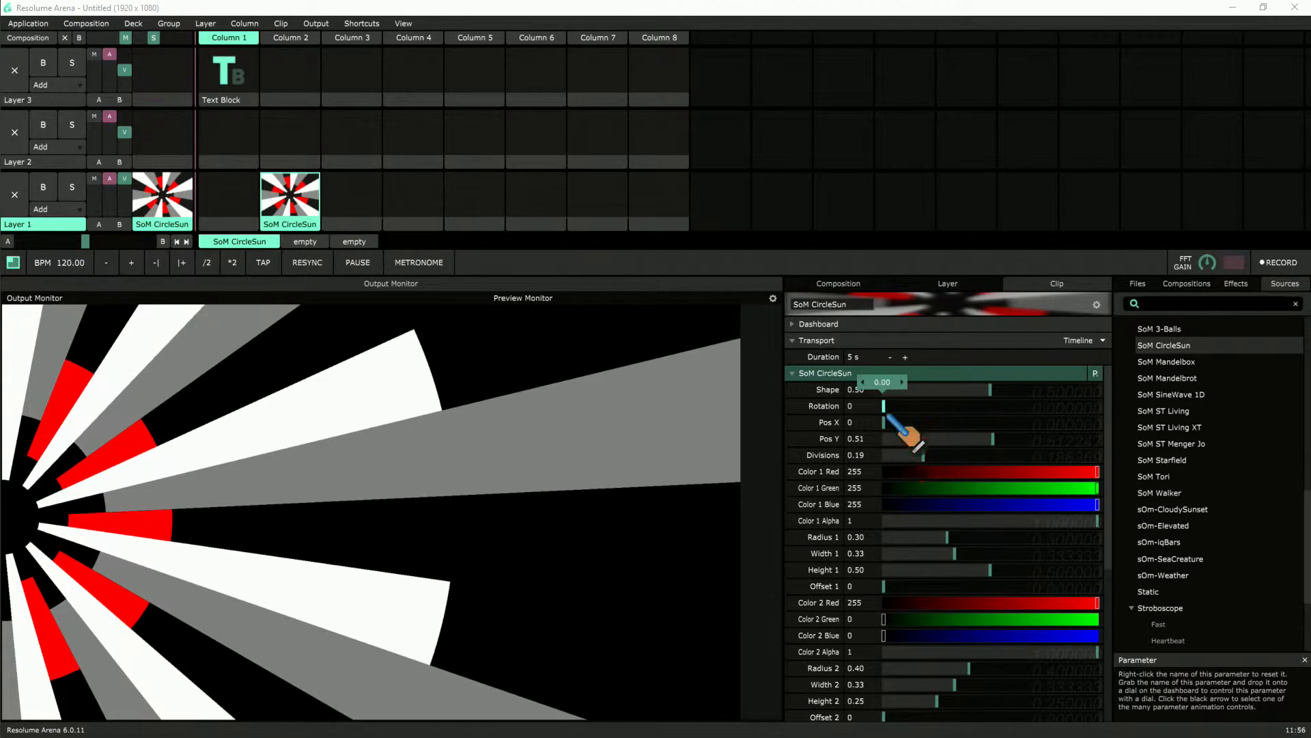
{"action": "left_click_drag", "start_coordinate": [883, 418], "coordinate": [995, 422]}
{"action": "mouse_move", "coordinate": [922, 455]}
{"action": "left_mouse_down"}
{"action": "mouse_move", "coordinate": [975, 455]}
{"action": "mouse_move", "coordinate": [901, 455]}
{"action": "left_mouse_up"}
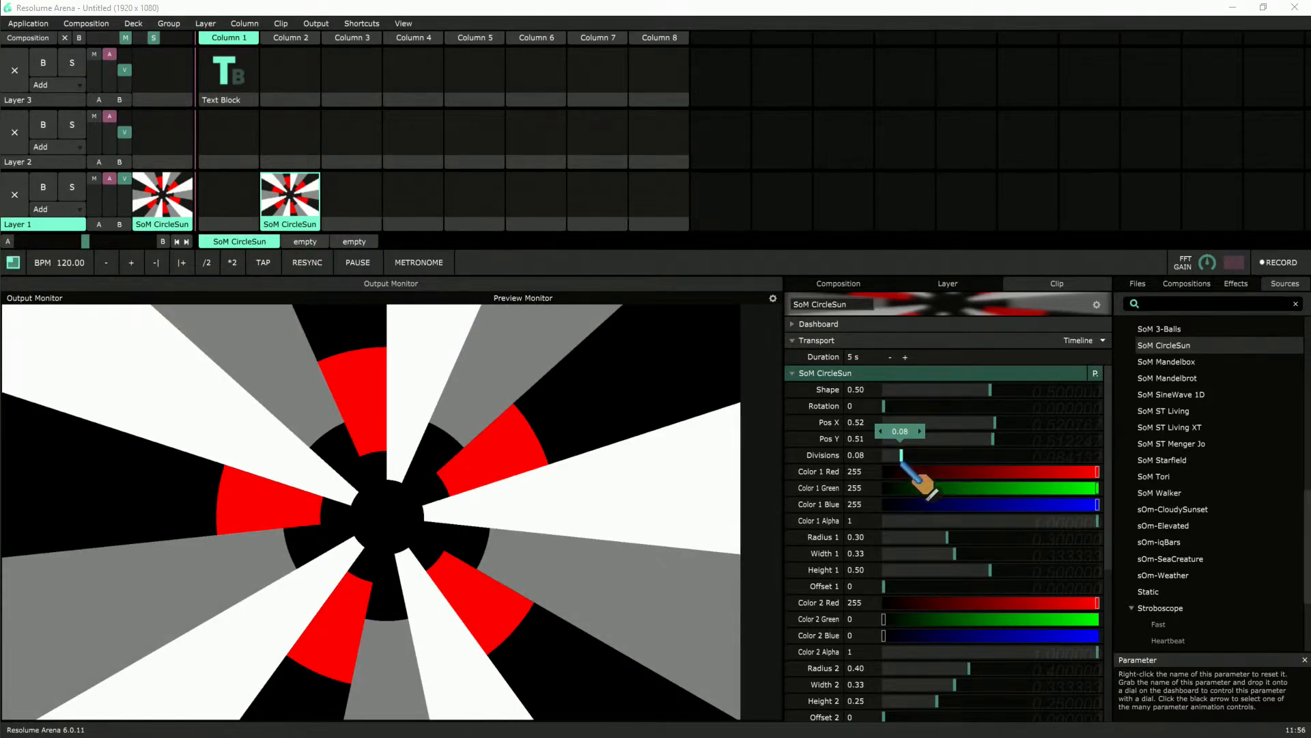
Step: Remove the first ring from the pattern by setting Radius 1, Width 1 and Height 1 to 0
{"action": "scroll", "coordinate": [956, 502], "scroll_direction": "down", "scroll_amount": 2}
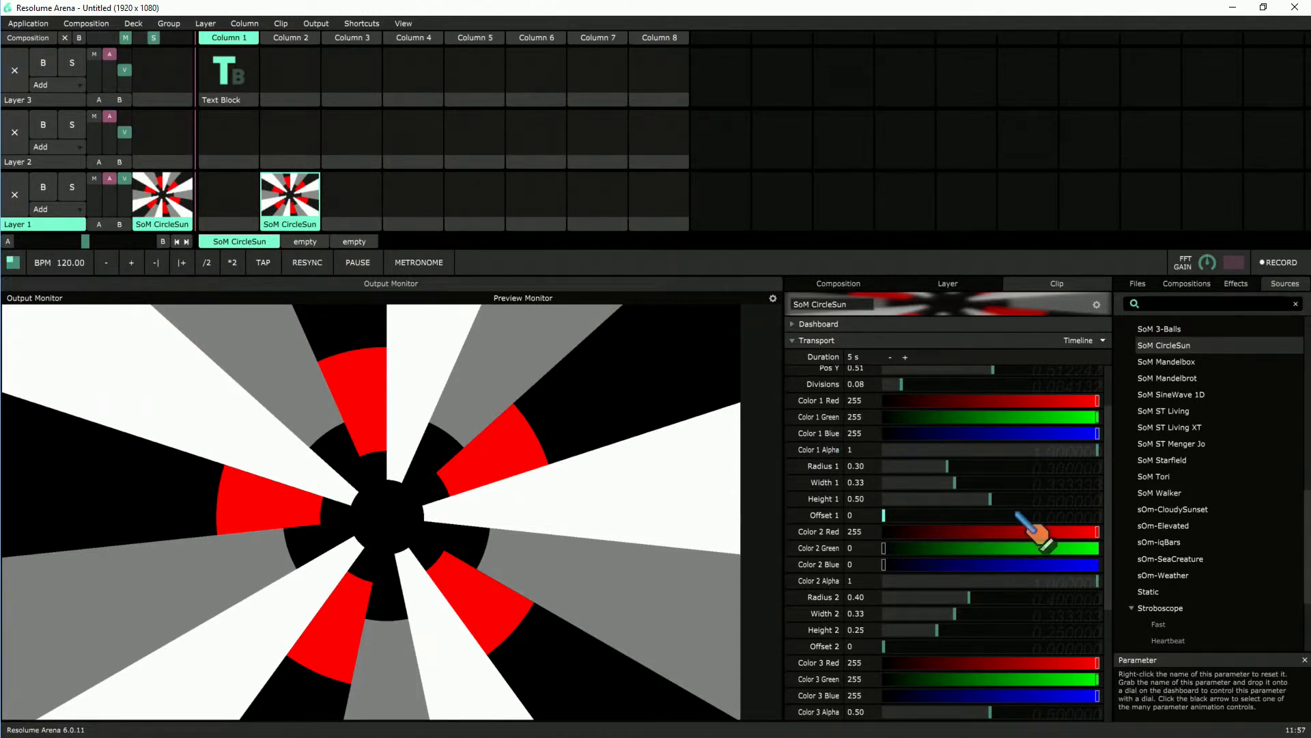
{"action": "scroll", "coordinate": [1036, 533], "scroll_direction": "up", "scroll_amount": 2}
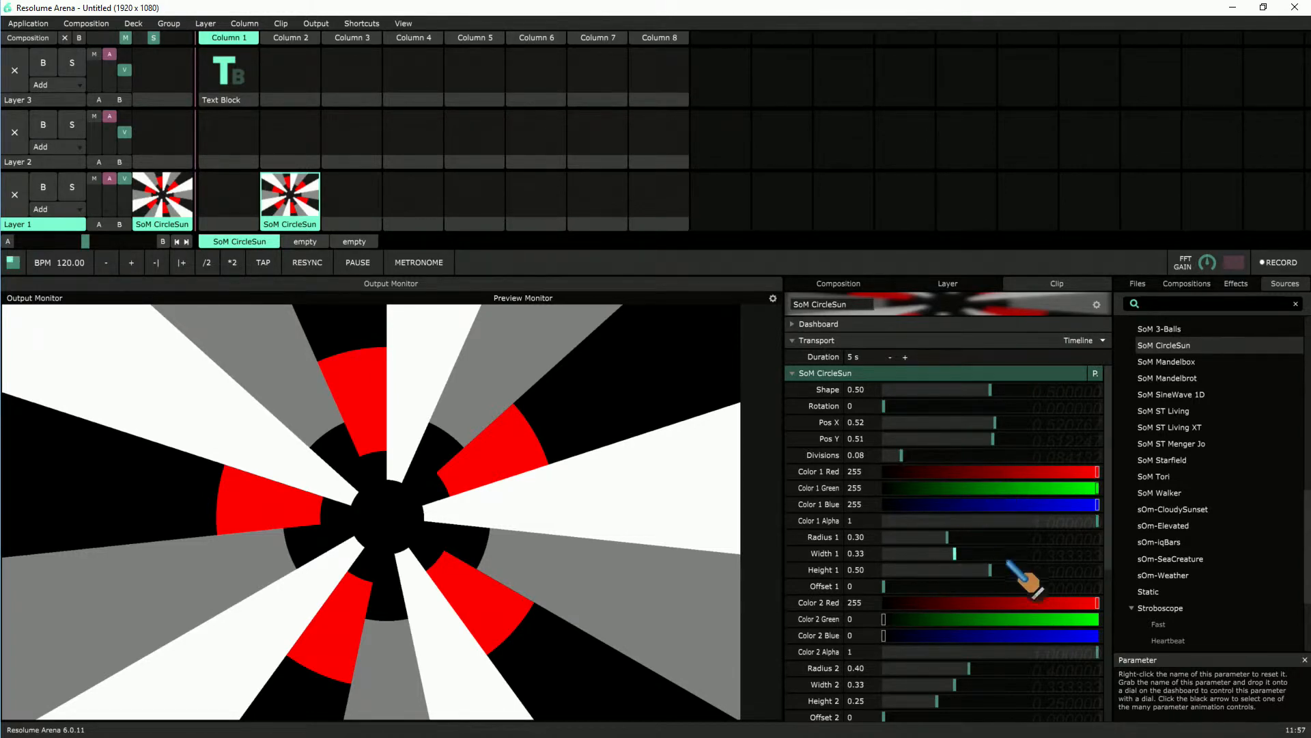
{"action": "left_click_drag", "start_coordinate": [955, 555], "coordinate": [844, 544]}
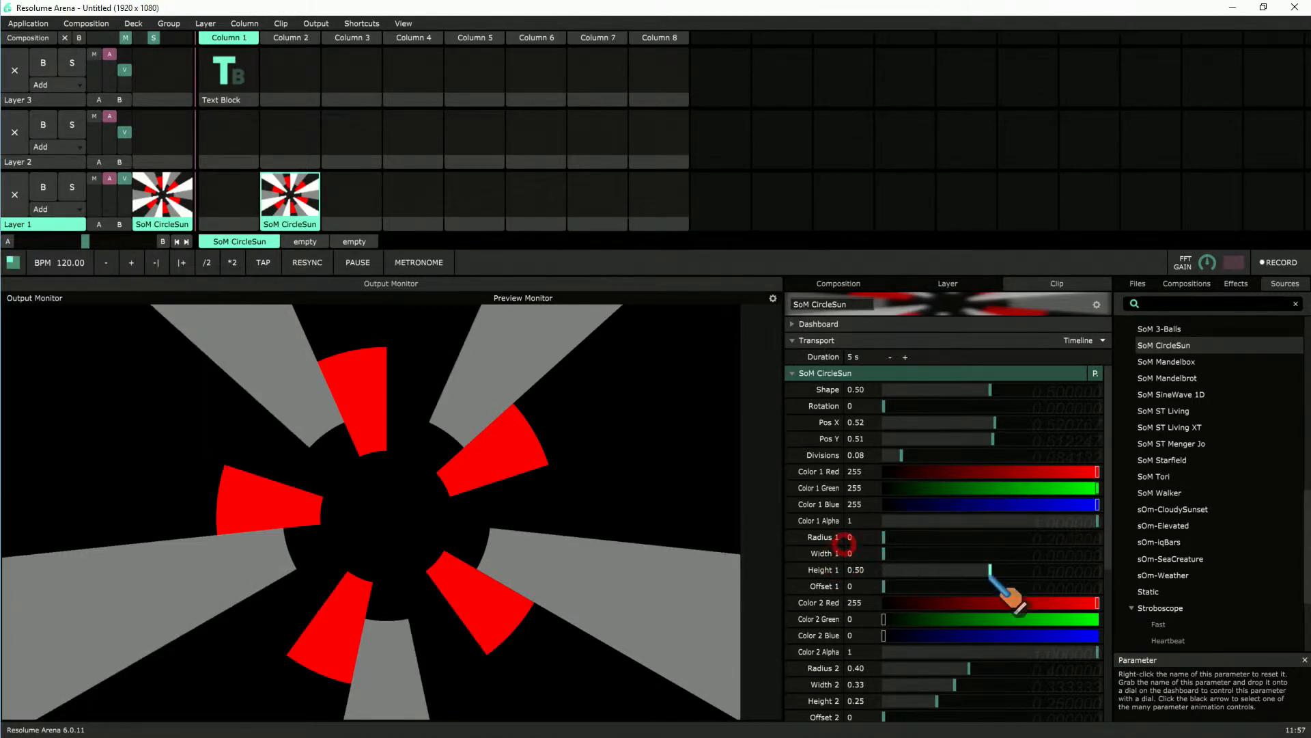
{"action": "left_click_drag", "start_coordinate": [990, 570], "coordinate": [853, 577]}
{"action": "left_click_drag", "start_coordinate": [1097, 521], "coordinate": [881, 512]}
Step: Blank out the second ring by setting Color 2 Alpha, Radius 2, Width 2 and Height 2 to 0
{"action": "scroll", "coordinate": [916, 541], "scroll_direction": "down", "scroll_amount": 4}
{"action": "left_click_drag", "start_coordinate": [968, 525], "coordinate": [747, 533]}
{"action": "left_click_drag", "start_coordinate": [953, 543], "coordinate": [792, 546]}
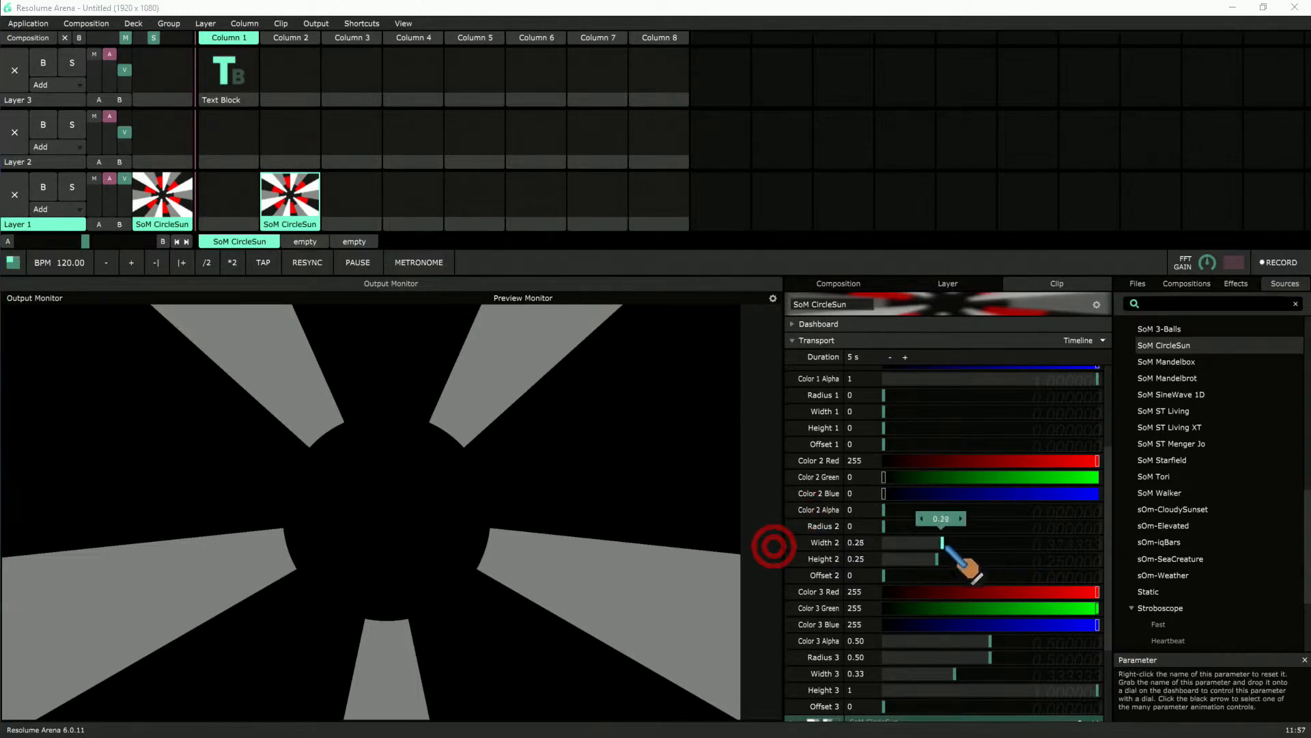
{"action": "left_click_drag", "start_coordinate": [927, 560], "coordinate": [778, 556]}
Step: Blank out the third ring by setting Color 3 Alpha, Radius 3, Width 3 and Height 3 to 0
{"action": "scroll", "coordinate": [977, 582], "scroll_direction": "down", "scroll_amount": 2}
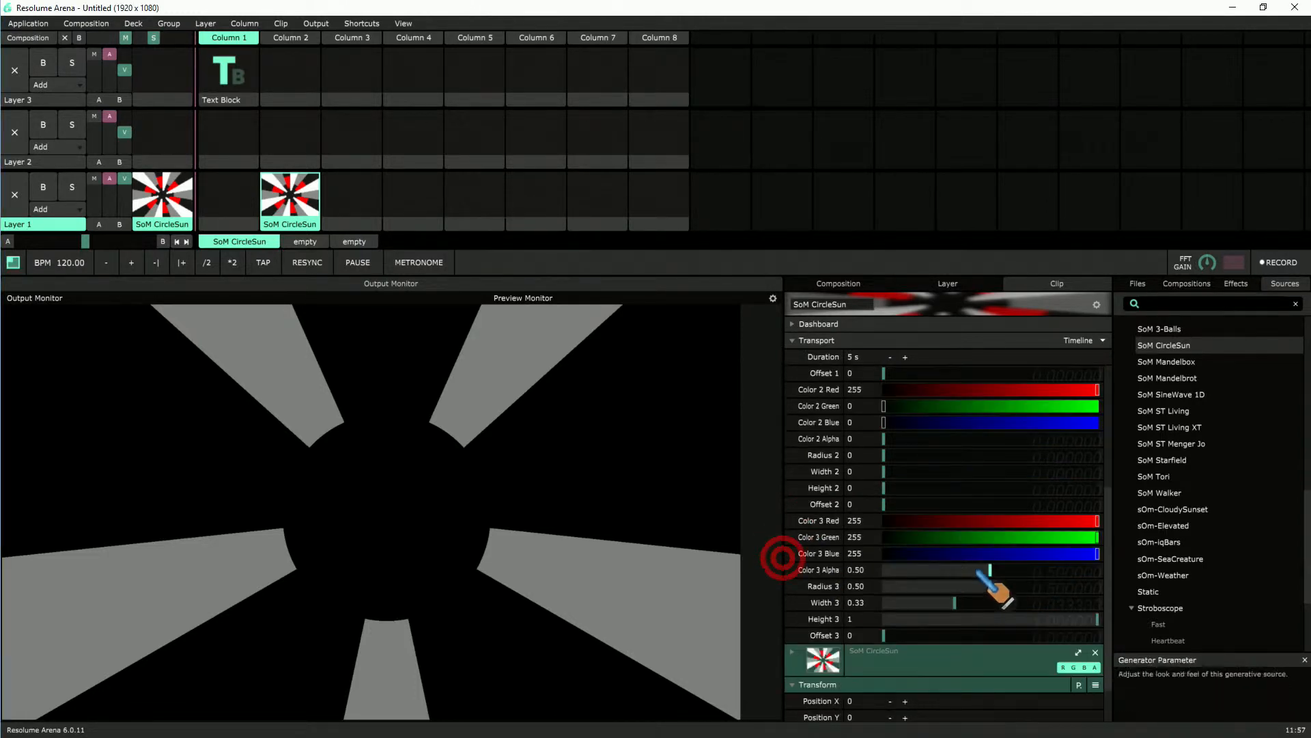
{"action": "left_click_drag", "start_coordinate": [989, 570], "coordinate": [780, 575]}
{"action": "left_click_drag", "start_coordinate": [989, 587], "coordinate": [774, 586]}
{"action": "left_click_drag", "start_coordinate": [935, 605], "coordinate": [792, 603]}
{"action": "left_click_drag", "start_coordinate": [1054, 619], "coordinate": [816, 619]}
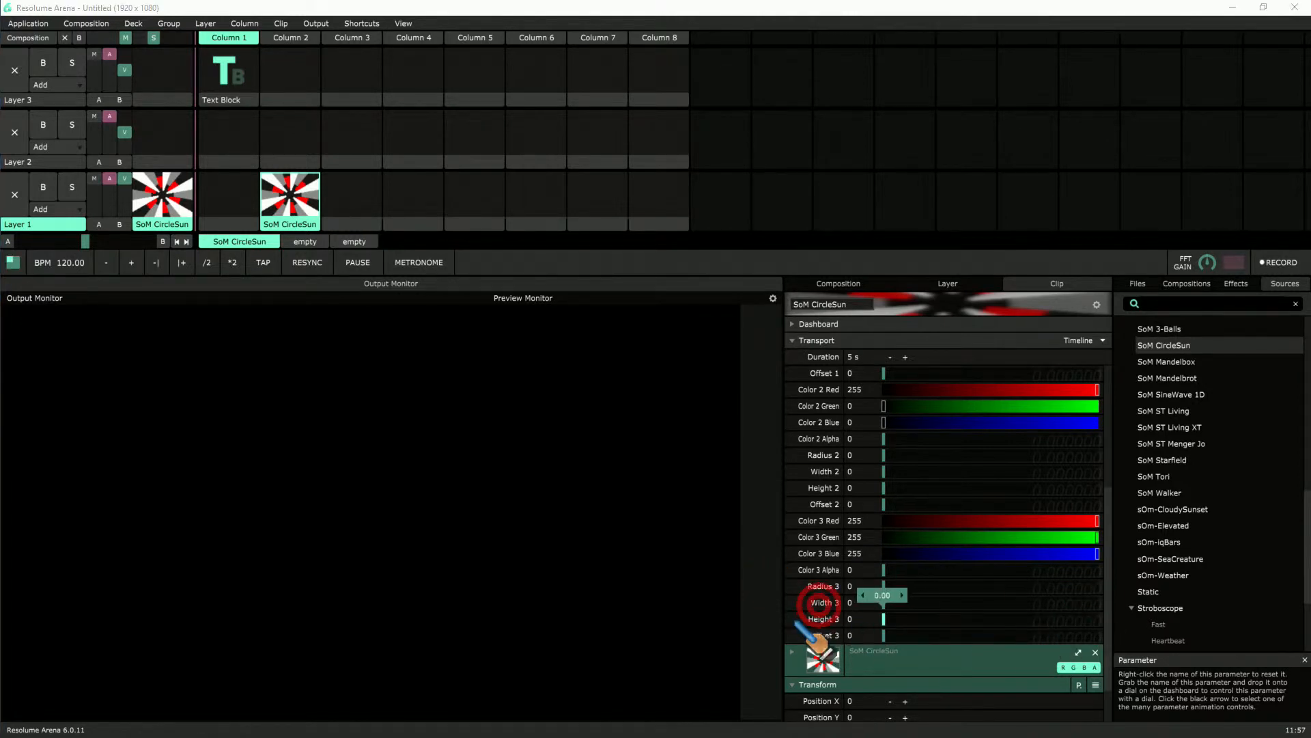
Step: Make the first ring a closed circle with Radius 1 at 0.49, Width 1 at 1 and Height 1 at 0.17
{"action": "scroll", "coordinate": [970, 533], "scroll_direction": "up", "scroll_amount": 2}
{"action": "scroll", "coordinate": [984, 543], "scroll_direction": "up", "scroll_amount": 1}
{"action": "scroll", "coordinate": [983, 526], "scroll_direction": "up", "scroll_amount": 1}
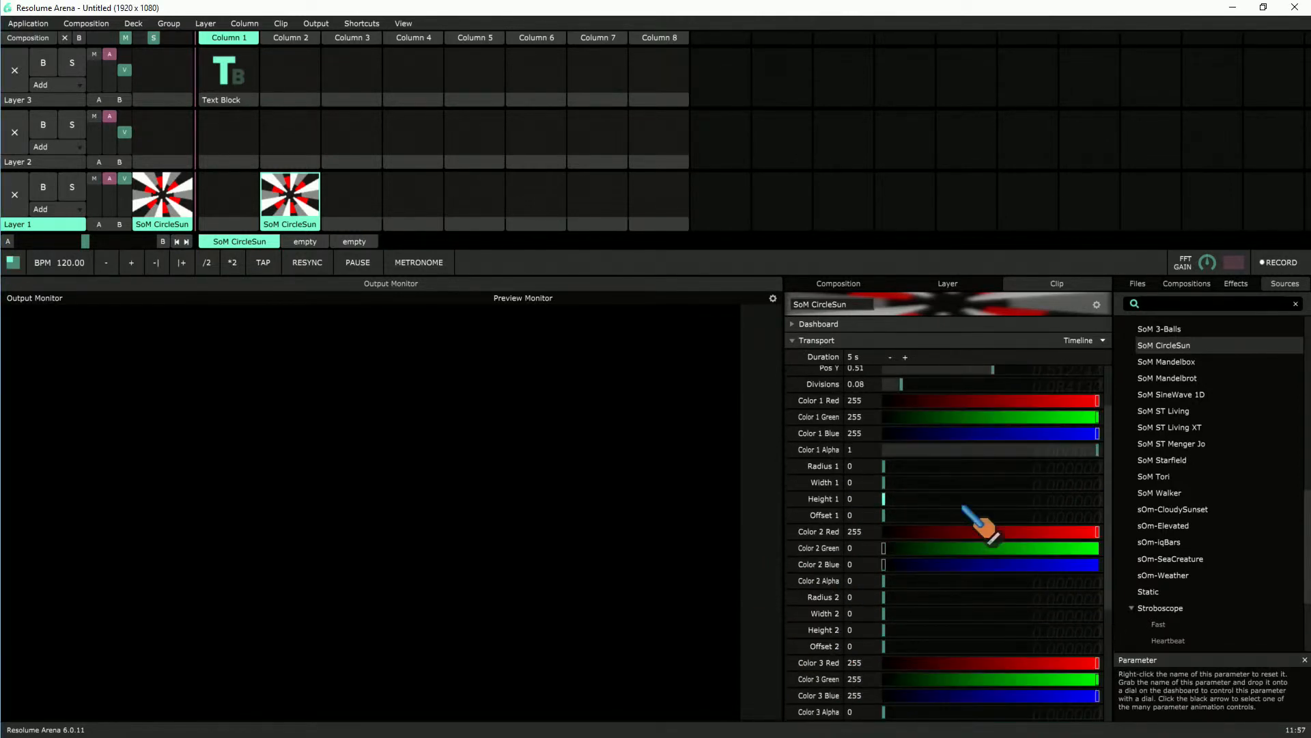
{"action": "left_click_drag", "start_coordinate": [903, 467], "coordinate": [920, 498]}
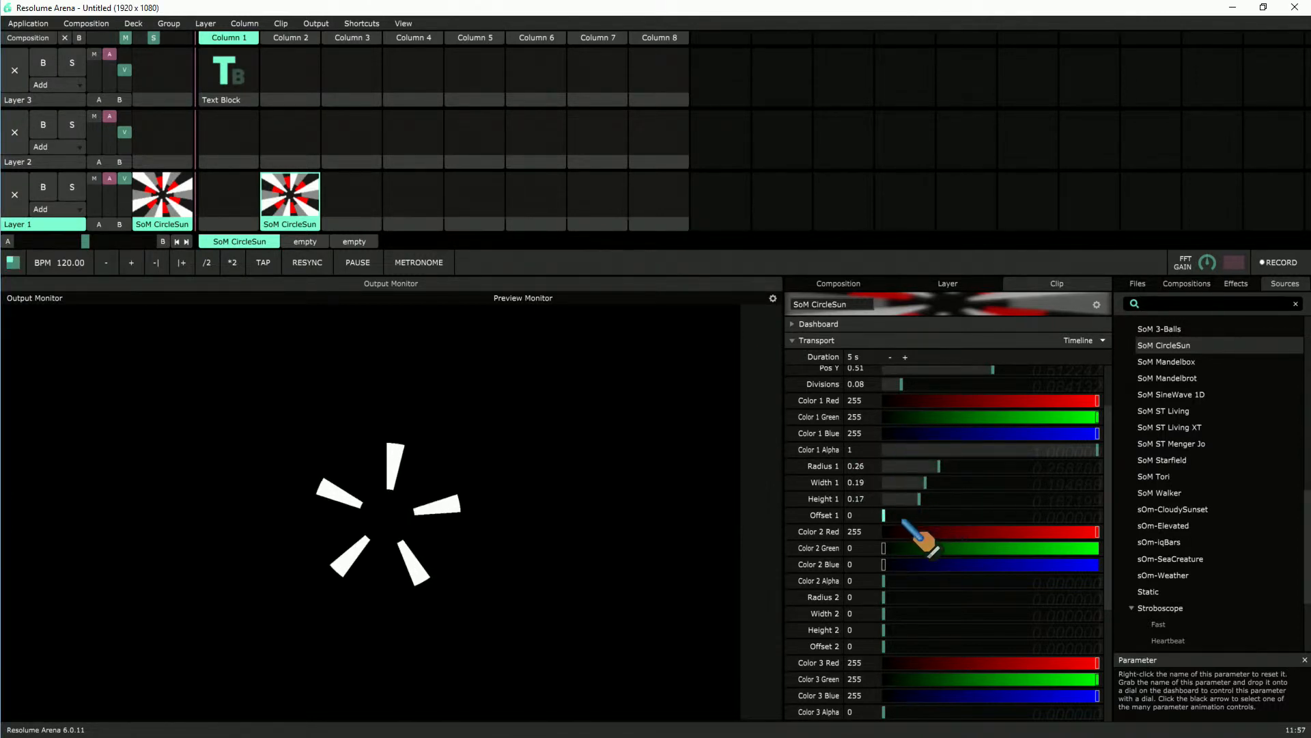
{"action": "left_click_drag", "start_coordinate": [940, 466], "coordinate": [1215, 482]}
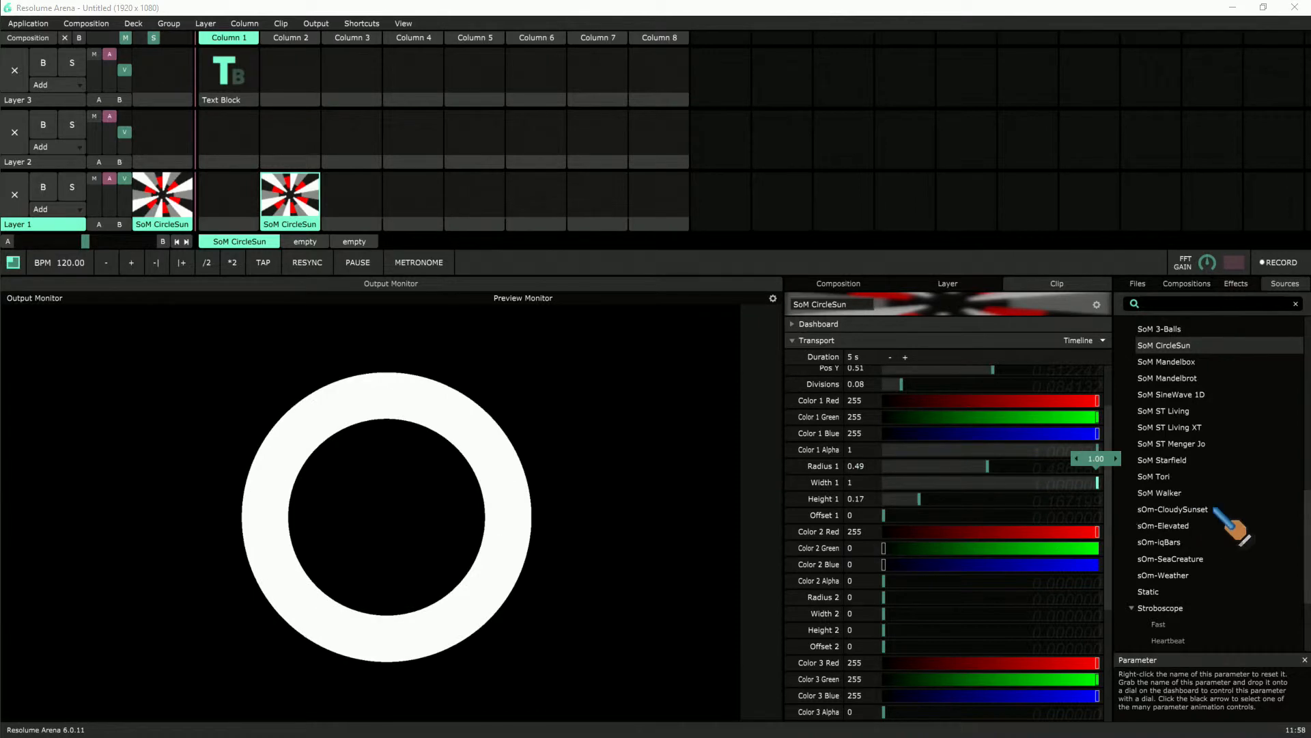
Step: Split the first ring into outer segments with Radius 1 at 0.67, Width 1 at 0.38, Height 1 at 0.21, Offset 1 at 0.37 and Divisions at 0.09
{"action": "left_click_drag", "start_coordinate": [1215, 535], "coordinate": [970, 539]}
{"action": "left_click_drag", "start_coordinate": [919, 499], "coordinate": [1077, 498]}
{"action": "left_click_drag", "start_coordinate": [989, 466], "coordinate": [931, 507]}
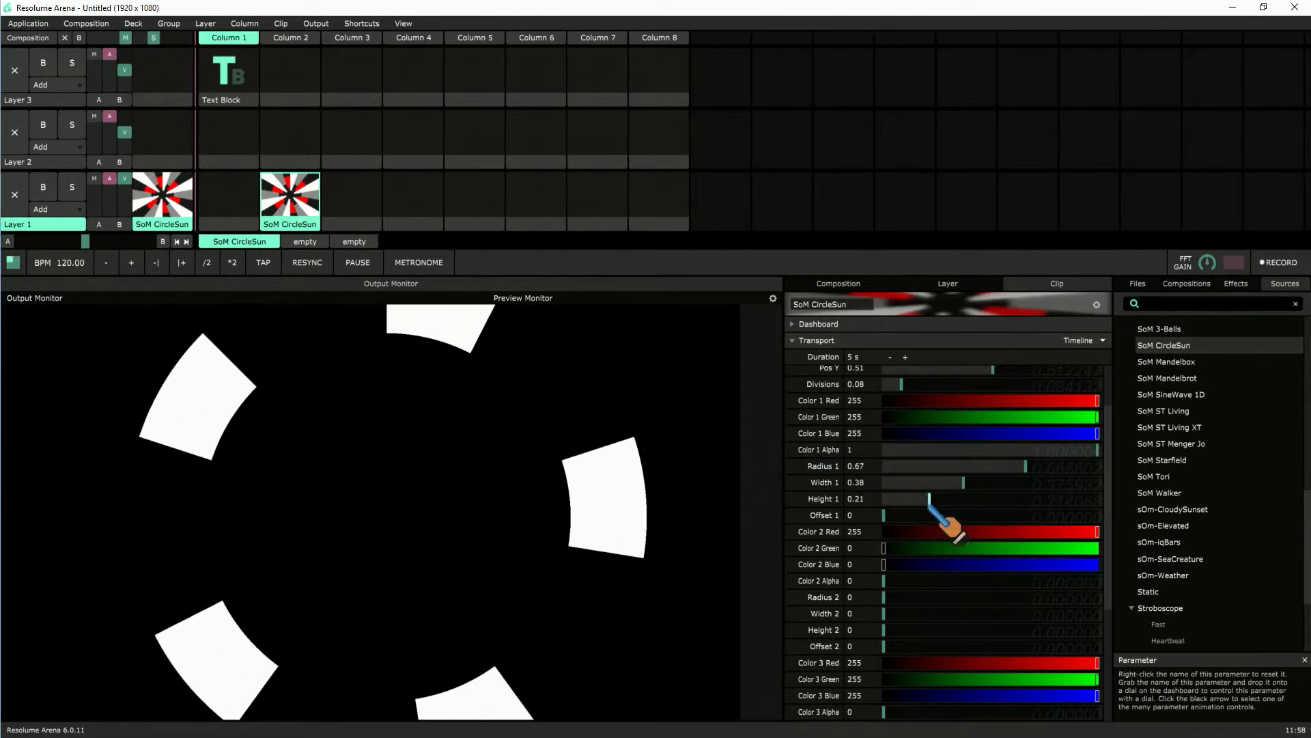
{"action": "mouse_move", "coordinate": [914, 381]}
{"action": "left_mouse_down"}
{"action": "mouse_move", "coordinate": [944, 383]}
{"action": "mouse_move", "coordinate": [905, 395]}
{"action": "left_mouse_up"}
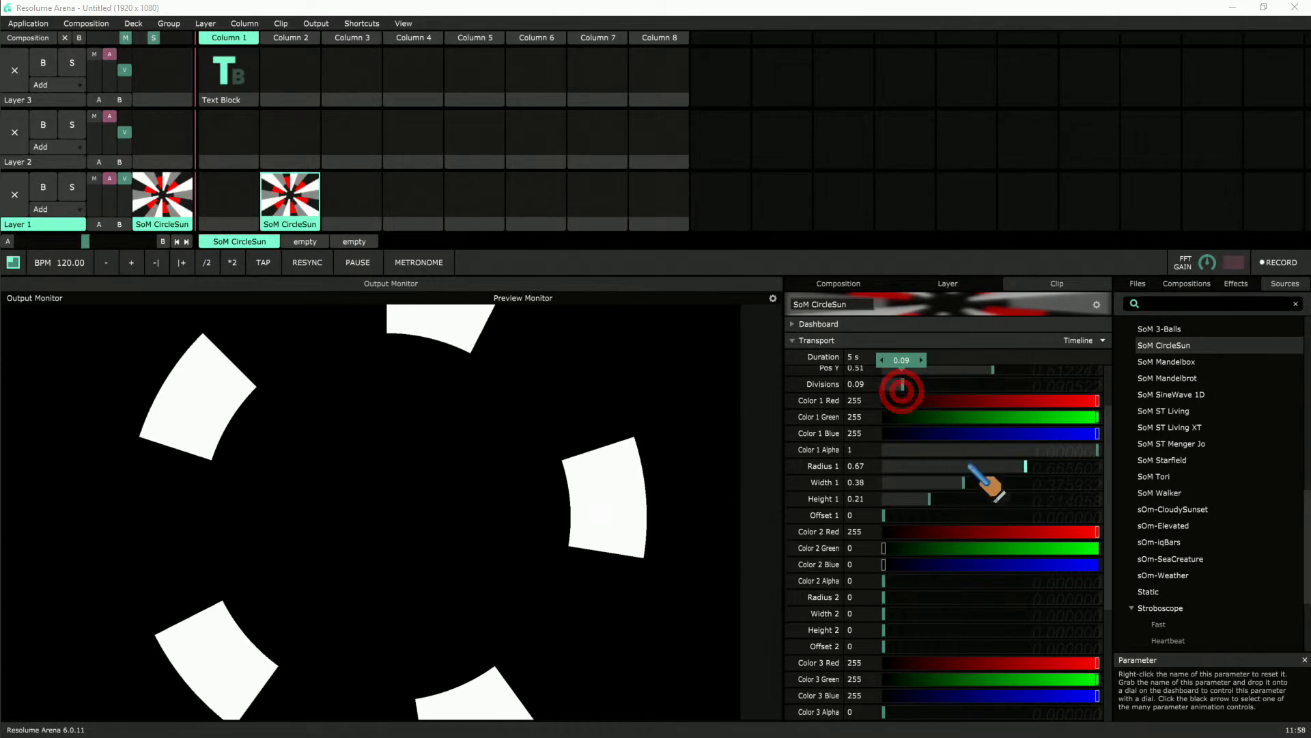
{"action": "left_click_drag", "start_coordinate": [903, 518], "coordinate": [962, 515]}
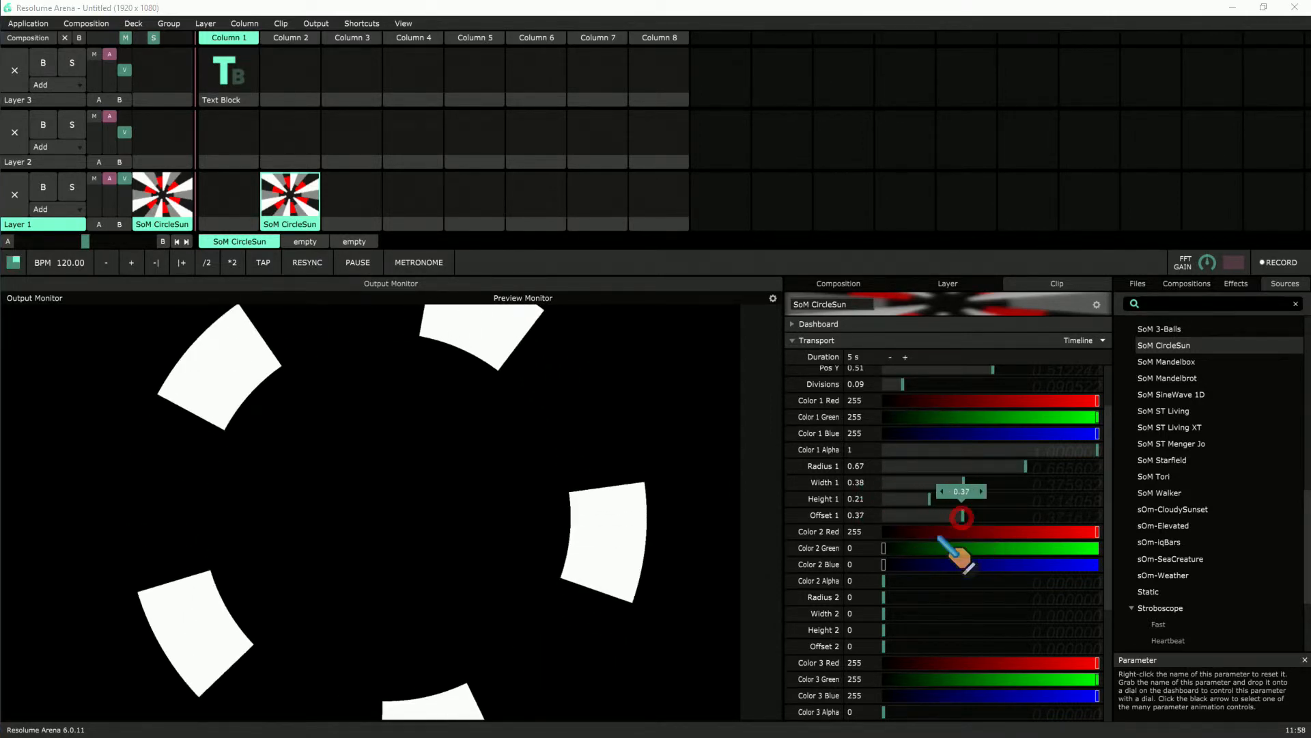
Step: Build a closed white second ring with Color 2 Green and Blue 255, Alpha 1, Radius 2 0.51, Width 2 1, Height 2 0.15 and Offset 2 0
{"action": "left_click_drag", "start_coordinate": [888, 580], "coordinate": [916, 639]}
{"action": "left_click_drag", "start_coordinate": [916, 646], "coordinate": [915, 651]}
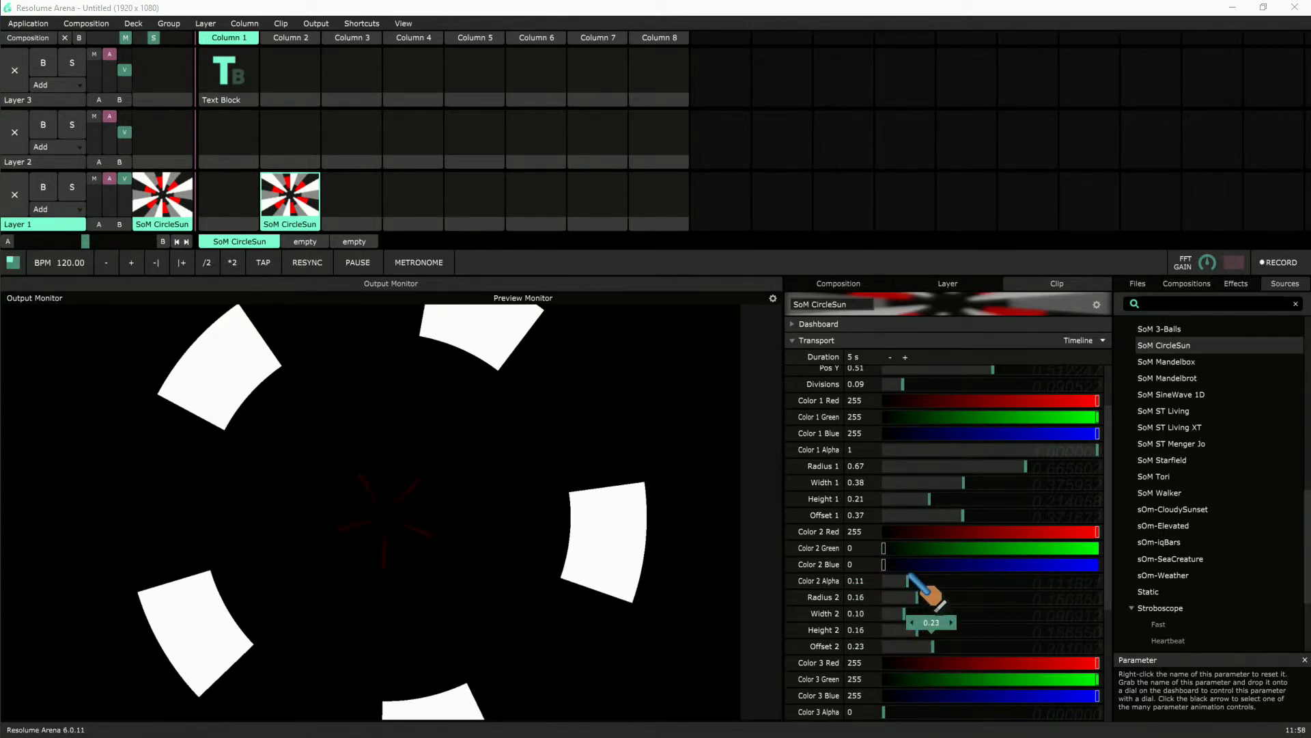
{"action": "left_click_drag", "start_coordinate": [907, 569], "coordinate": [1111, 566]}
{"action": "left_click_drag", "start_coordinate": [890, 548], "coordinate": [1125, 546]}
{"action": "left_click_drag", "start_coordinate": [916, 582], "coordinate": [1211, 584]}
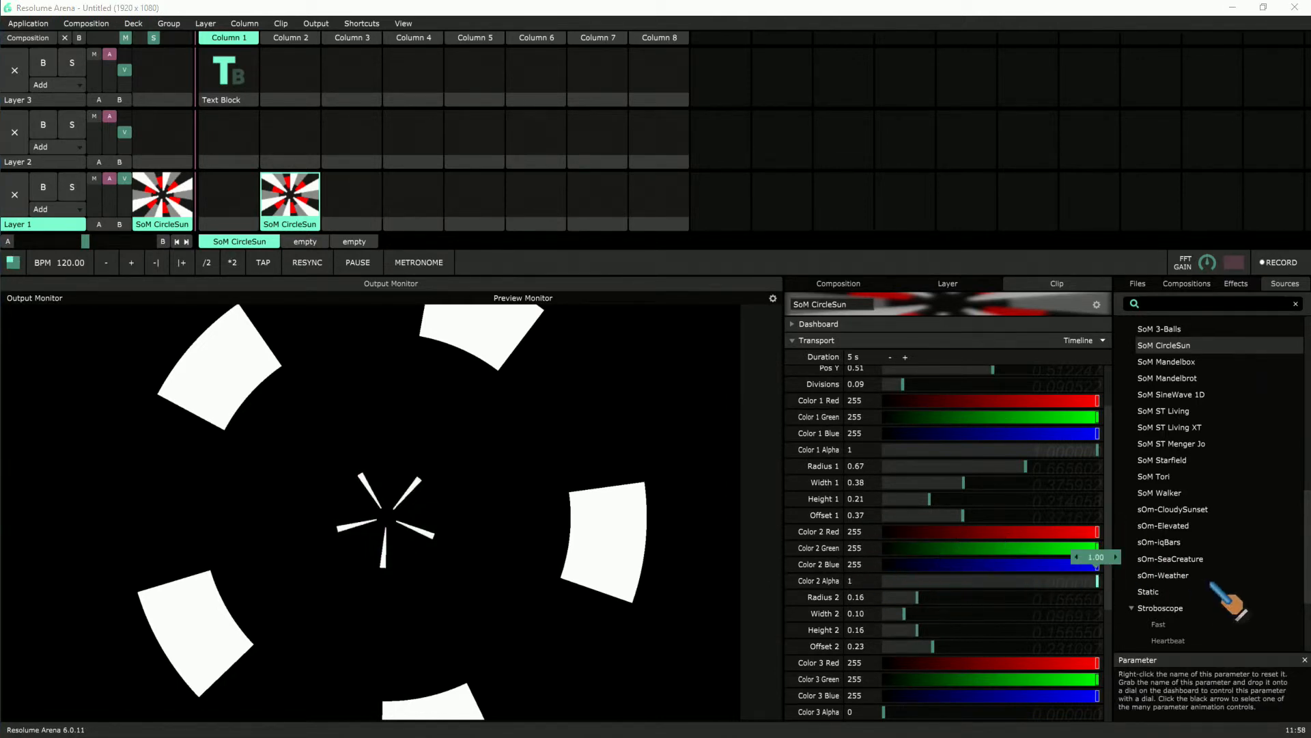
{"action": "left_click_drag", "start_coordinate": [917, 598], "coordinate": [1105, 612]}
{"action": "left_click_drag", "start_coordinate": [917, 629], "coordinate": [756, 644]}
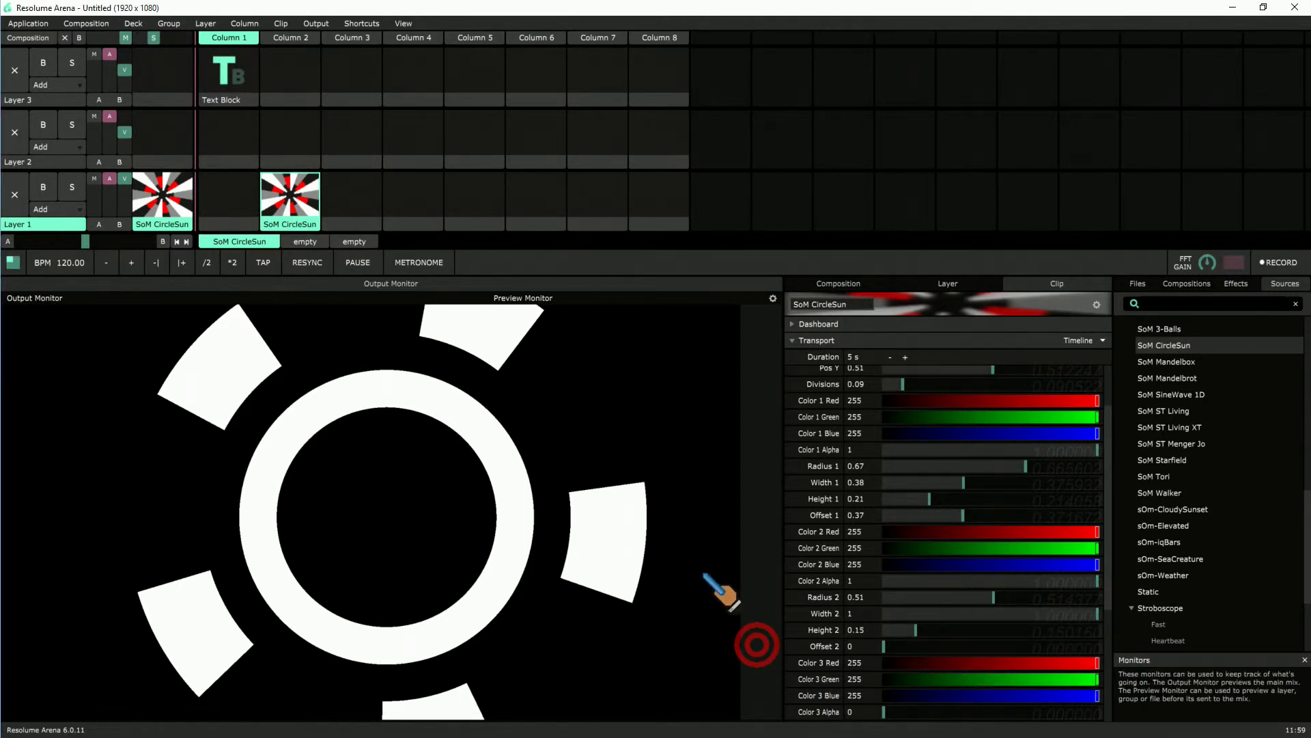
Step: Build a semi-transparent inner third ring with Color 3 Alpha 0.57, Radius 3 0.35, Width 3 0.71 and Height 3 0.17
{"action": "scroll", "coordinate": [896, 627], "scroll_direction": "down", "scroll_amount": 4}
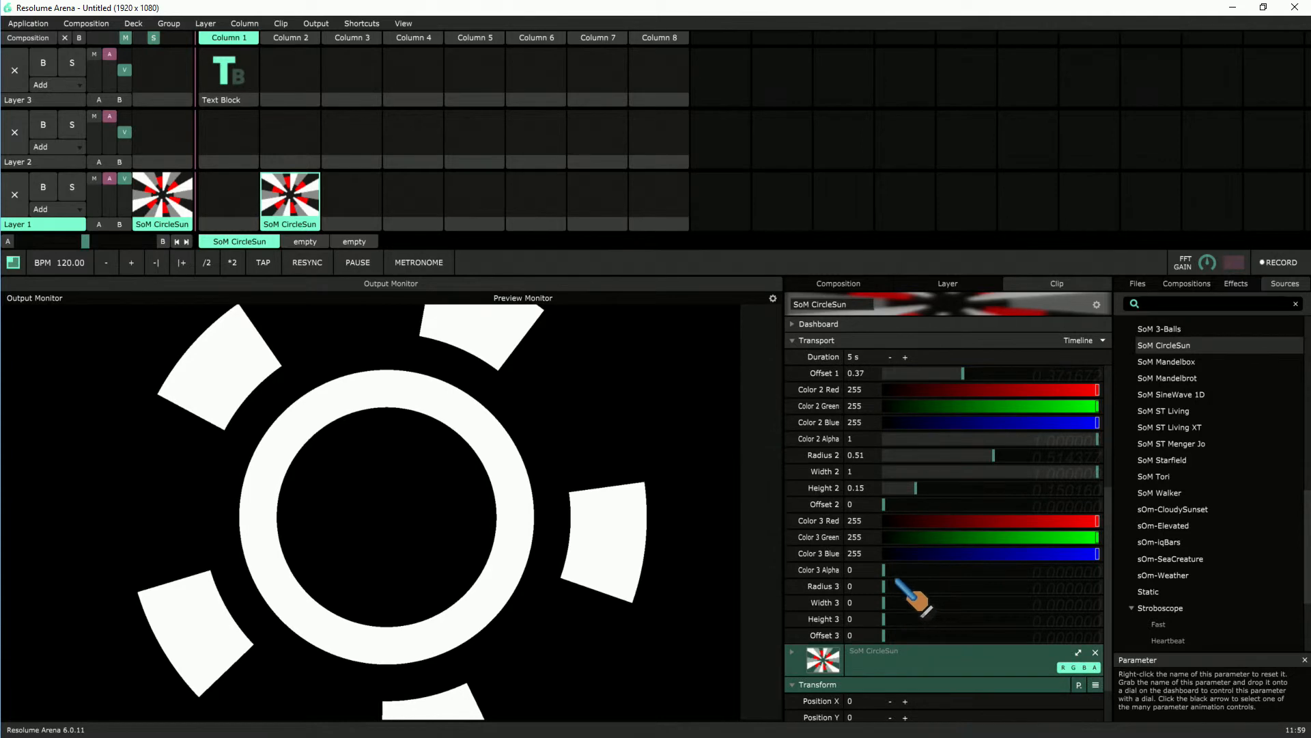
{"action": "left_click_drag", "start_coordinate": [891, 571], "coordinate": [948, 570]}
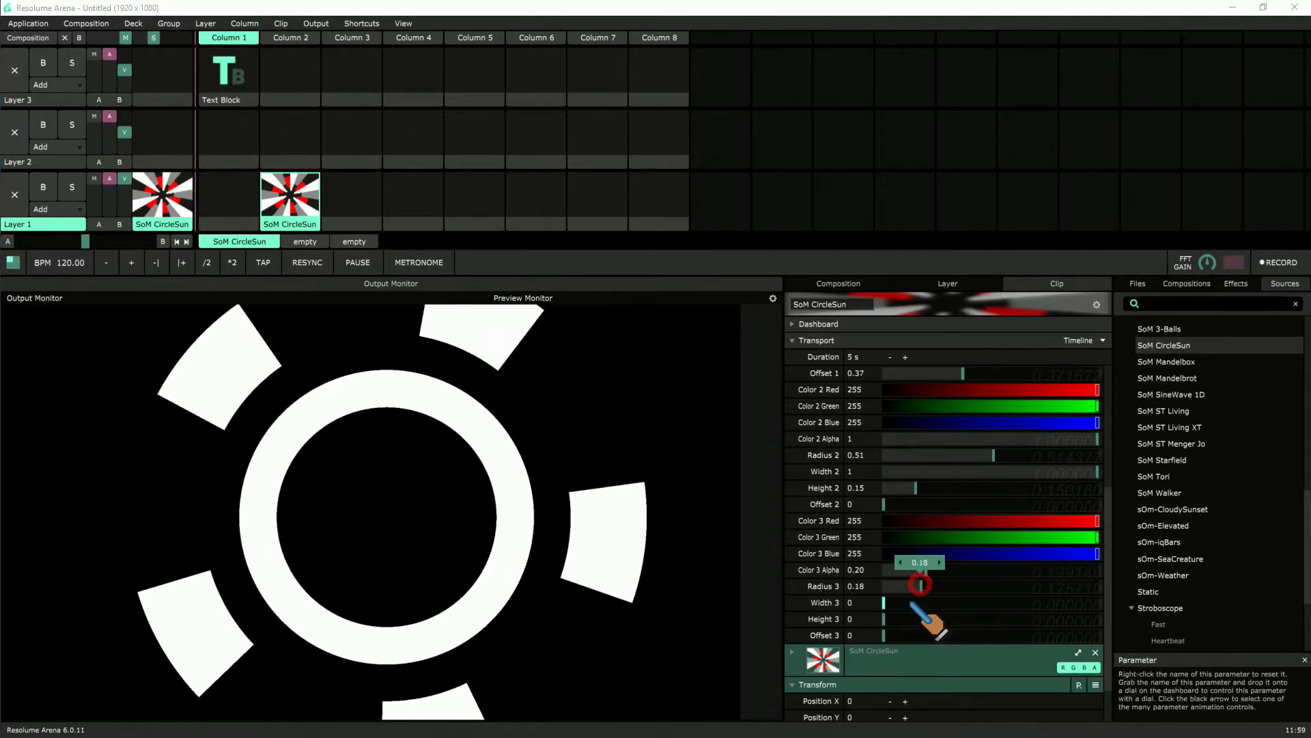
{"action": "left_click_drag", "start_coordinate": [946, 606], "coordinate": [1203, 571]}
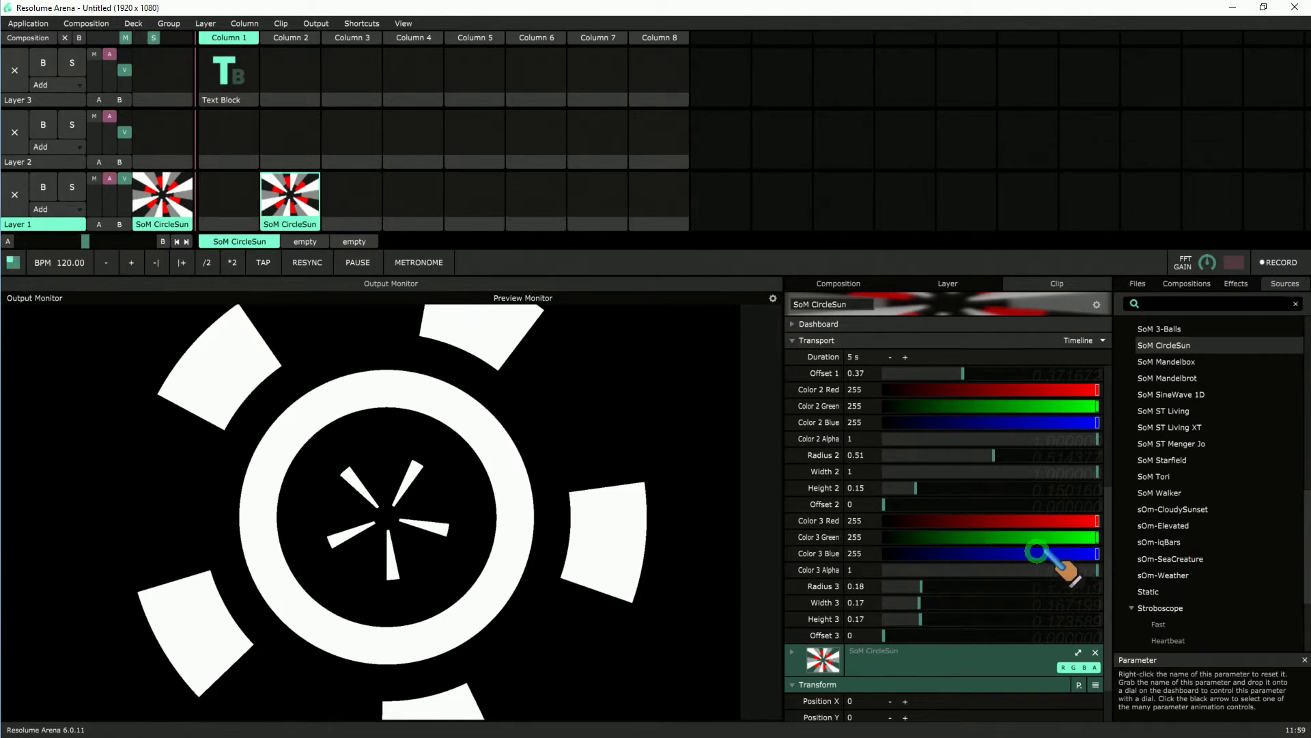
{"action": "left_click_drag", "start_coordinate": [1096, 569], "coordinate": [1004, 572]}
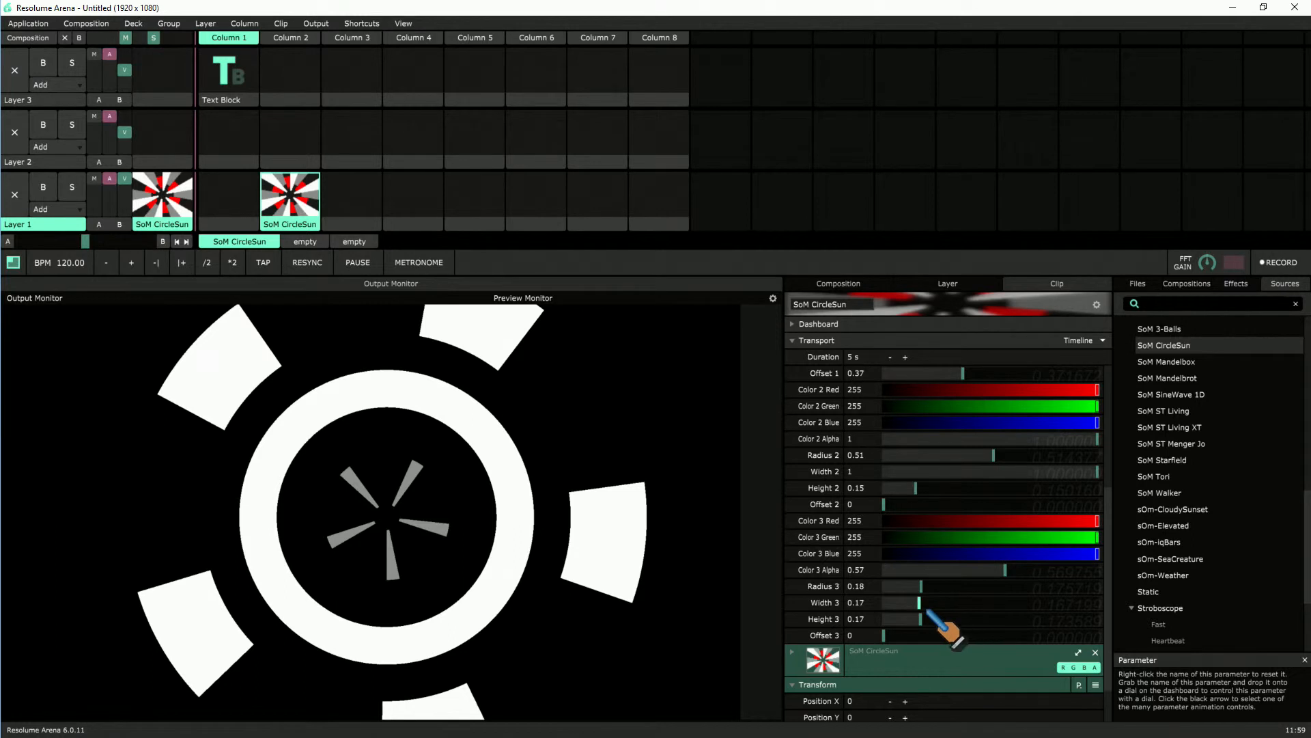
{"action": "left_click_drag", "start_coordinate": [919, 601], "coordinate": [1034, 621]}
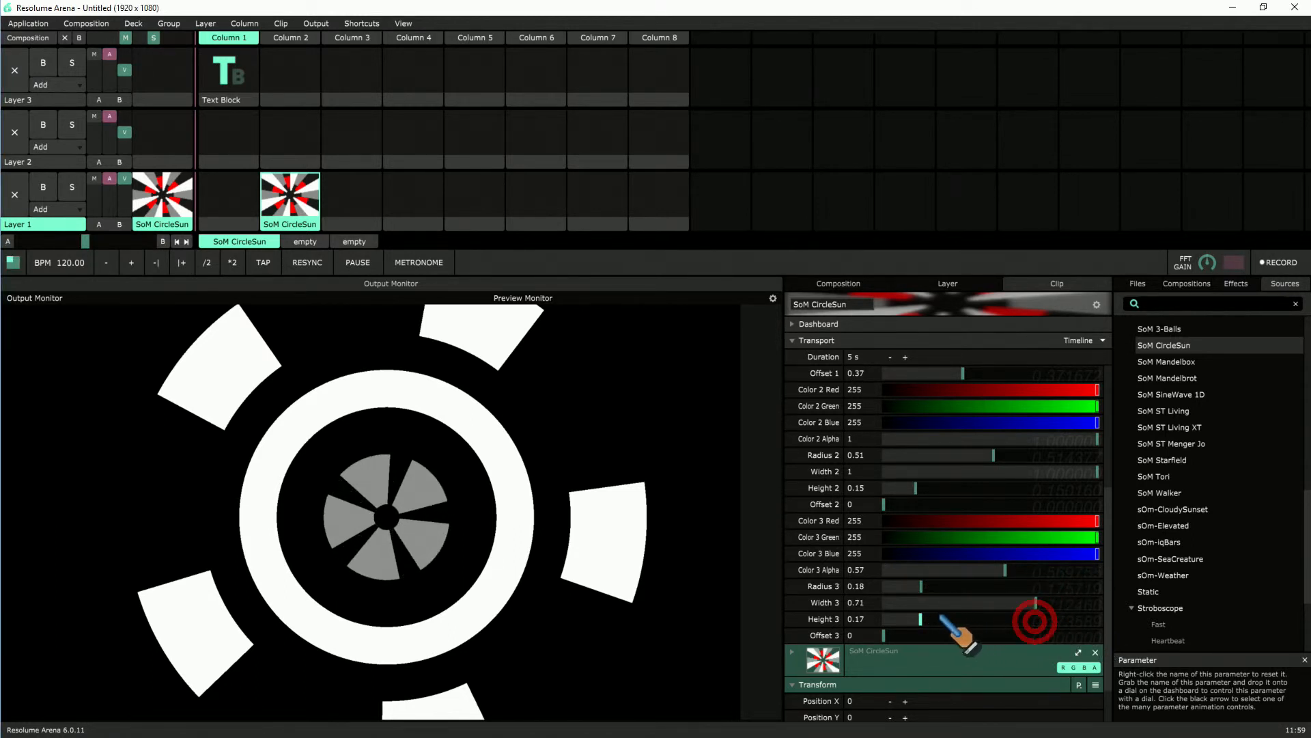
{"action": "left_click_drag", "start_coordinate": [921, 586], "coordinate": [958, 585]}
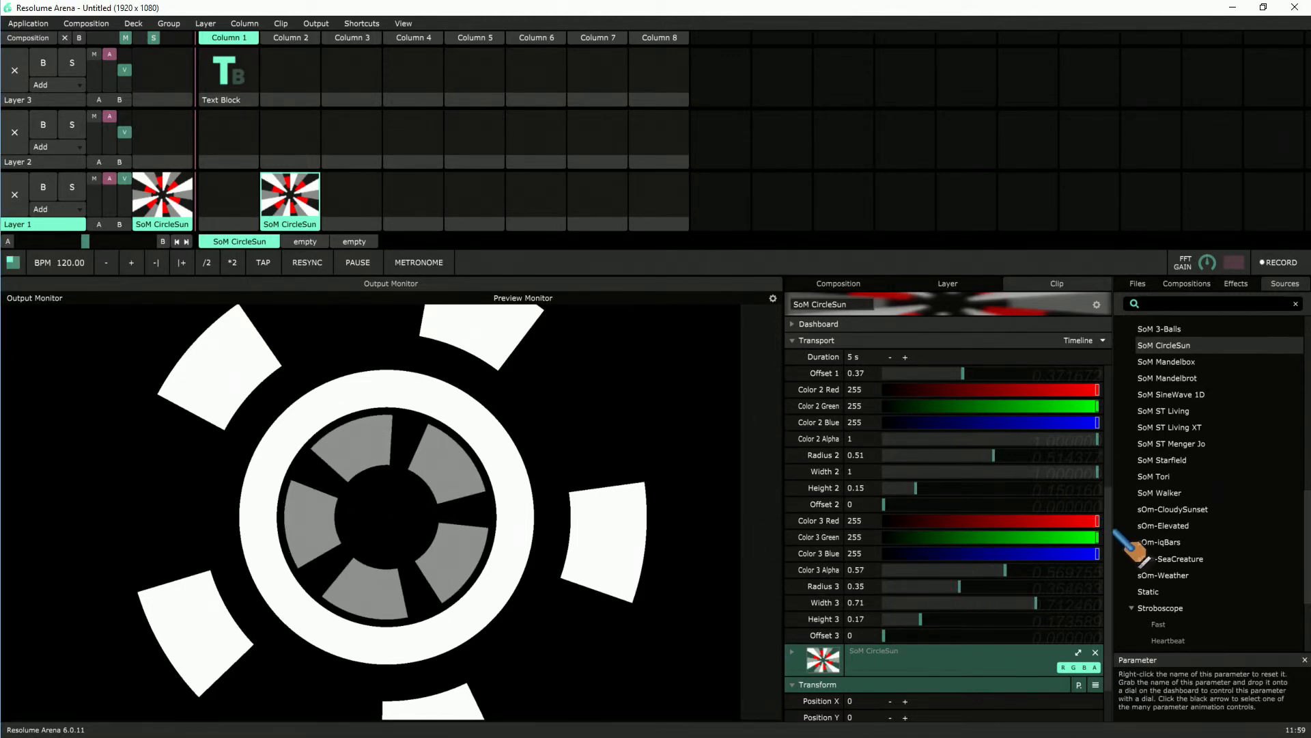
Step: Widen and shift the first ring's segments by setting Width 1 to 0.55 and Offset 1 to 0.64
{"action": "left_click", "coordinate": [1107, 319]}
{"action": "left_click", "coordinate": [1106, 376]}
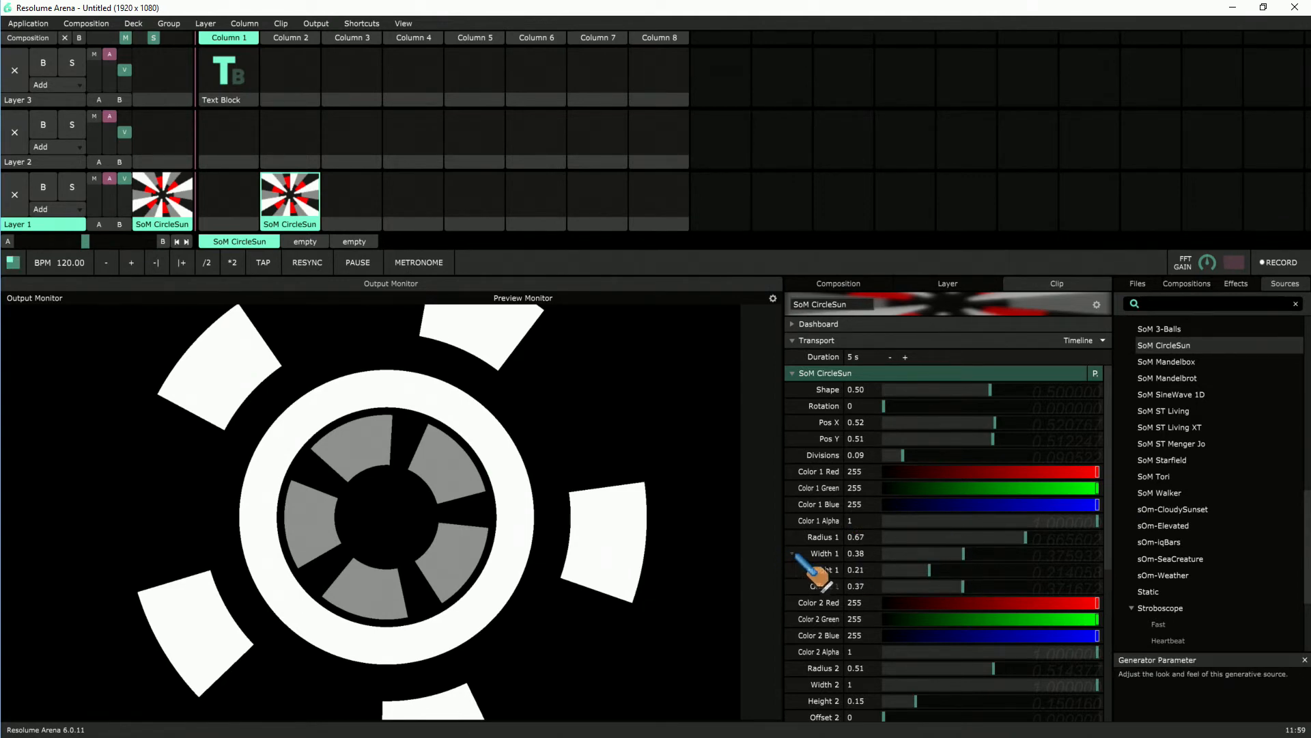
{"action": "left_click_drag", "start_coordinate": [964, 553], "coordinate": [1020, 588]}
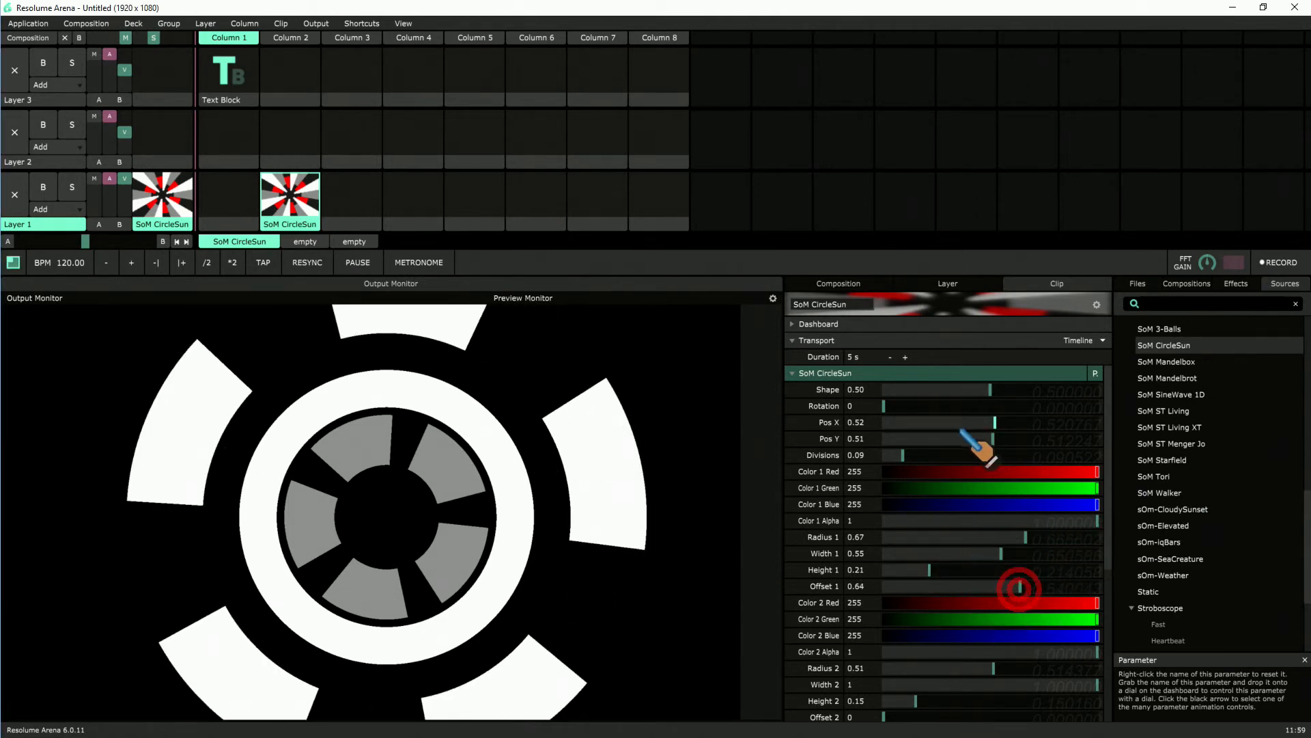
Step: Set Divisions to 0.14 and adjust the second ring to Radius 2 0.53, Height 2 0.19 and Offset 2 0.11
{"action": "mouse_move", "coordinate": [931, 453]}
{"action": "left_mouse_down"}
{"action": "mouse_move", "coordinate": [966, 458]}
{"action": "mouse_move", "coordinate": [912, 455]}
{"action": "left_mouse_up"}
{"action": "scroll", "coordinate": [967, 626], "scroll_direction": "down", "scroll_amount": 2}
{"action": "left_click_drag", "start_coordinate": [940, 644], "coordinate": [906, 646]}
{"action": "left_click_drag", "start_coordinate": [915, 630], "coordinate": [924, 631]}
{"action": "left_click_drag", "start_coordinate": [996, 599], "coordinate": [996, 611]}
Step: Extend the third ring's segments with Height 3 at 1 and move the pattern's centre to Pos X 1 and Pos Y 1
{"action": "scroll", "coordinate": [996, 618], "scroll_direction": "down", "scroll_amount": 2}
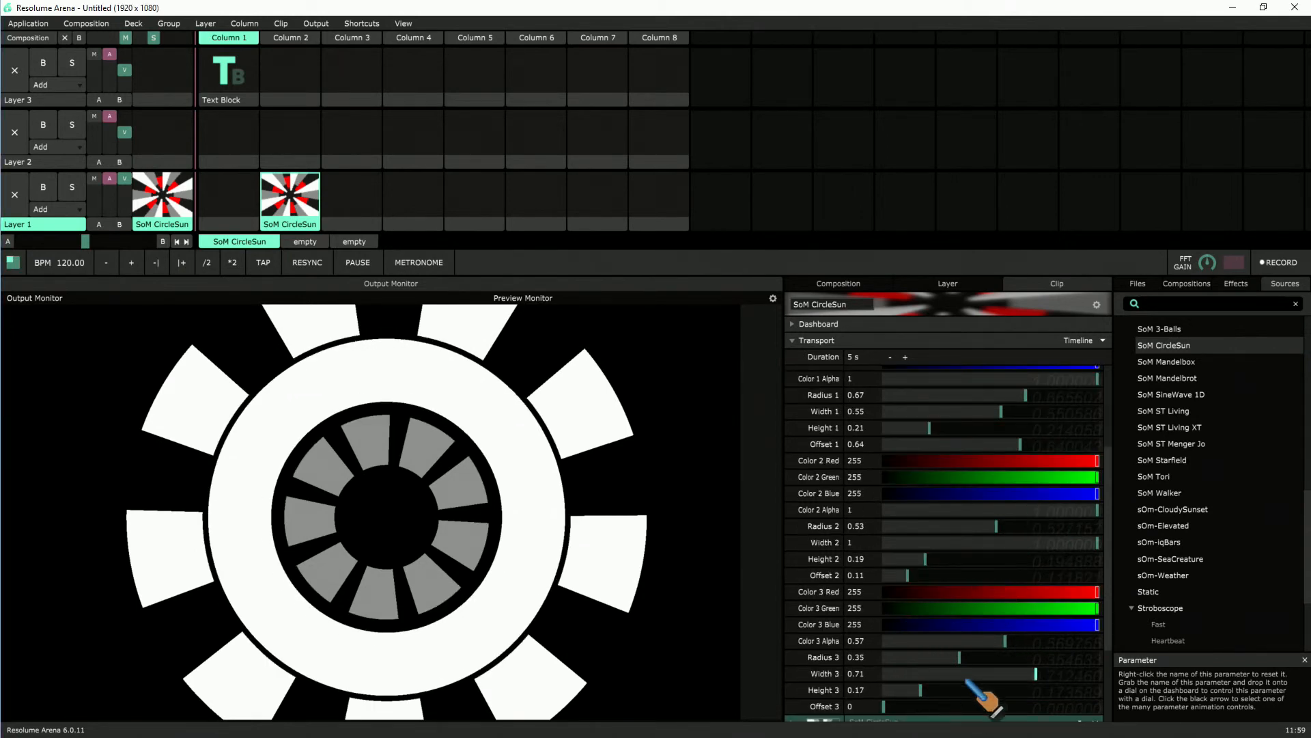
{"action": "left_click_drag", "start_coordinate": [931, 696], "coordinate": [1147, 661]}
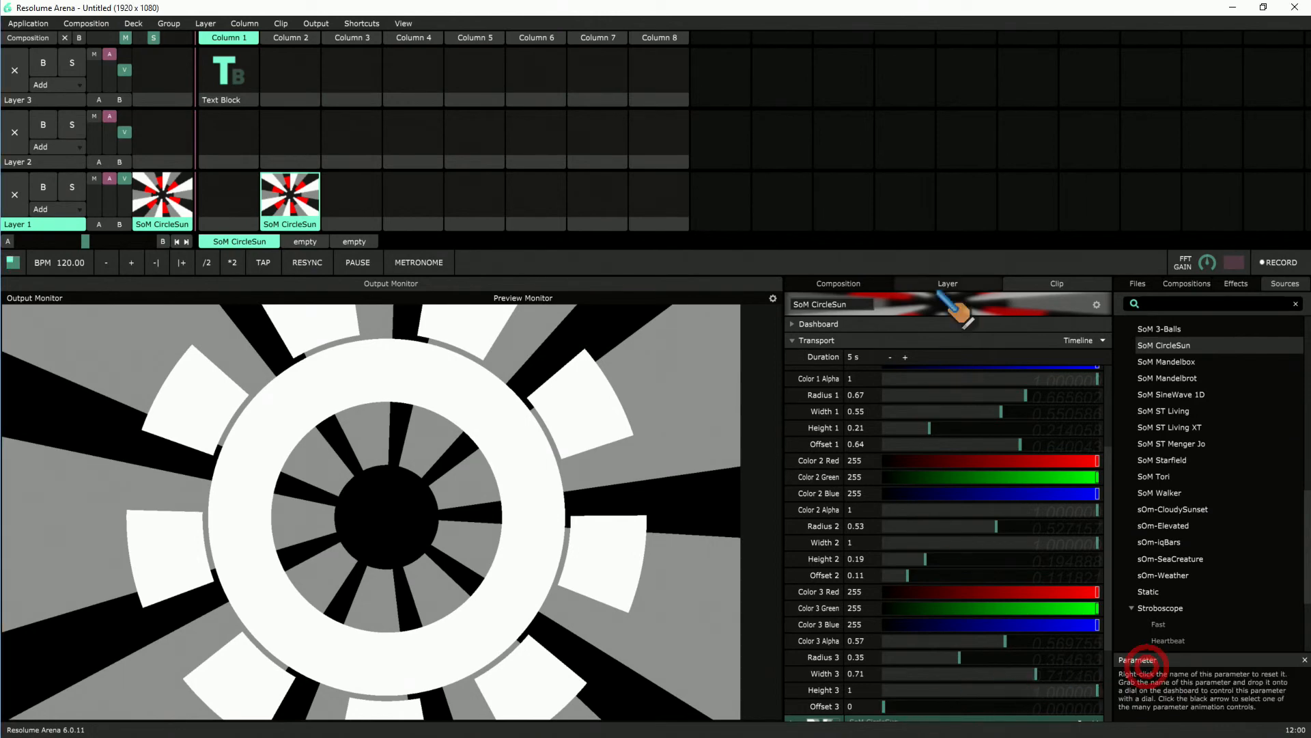
{"action": "scroll", "coordinate": [932, 397], "scroll_direction": "up", "scroll_amount": 4}
{"action": "left_click_drag", "start_coordinate": [996, 424], "coordinate": [1120, 444]}
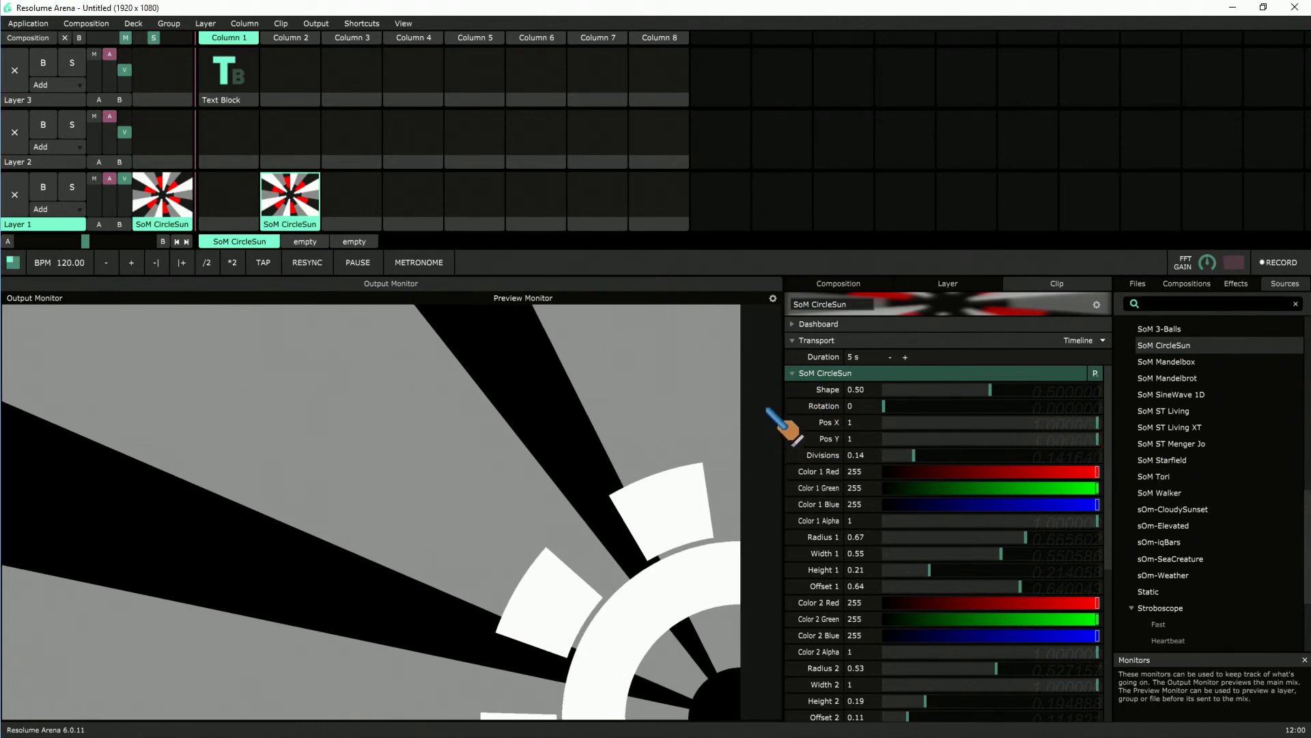
Step: Animate the pattern's Rotation with the Timeline mode and set it to play backwards
{"action": "left_click", "coordinate": [790, 408]}
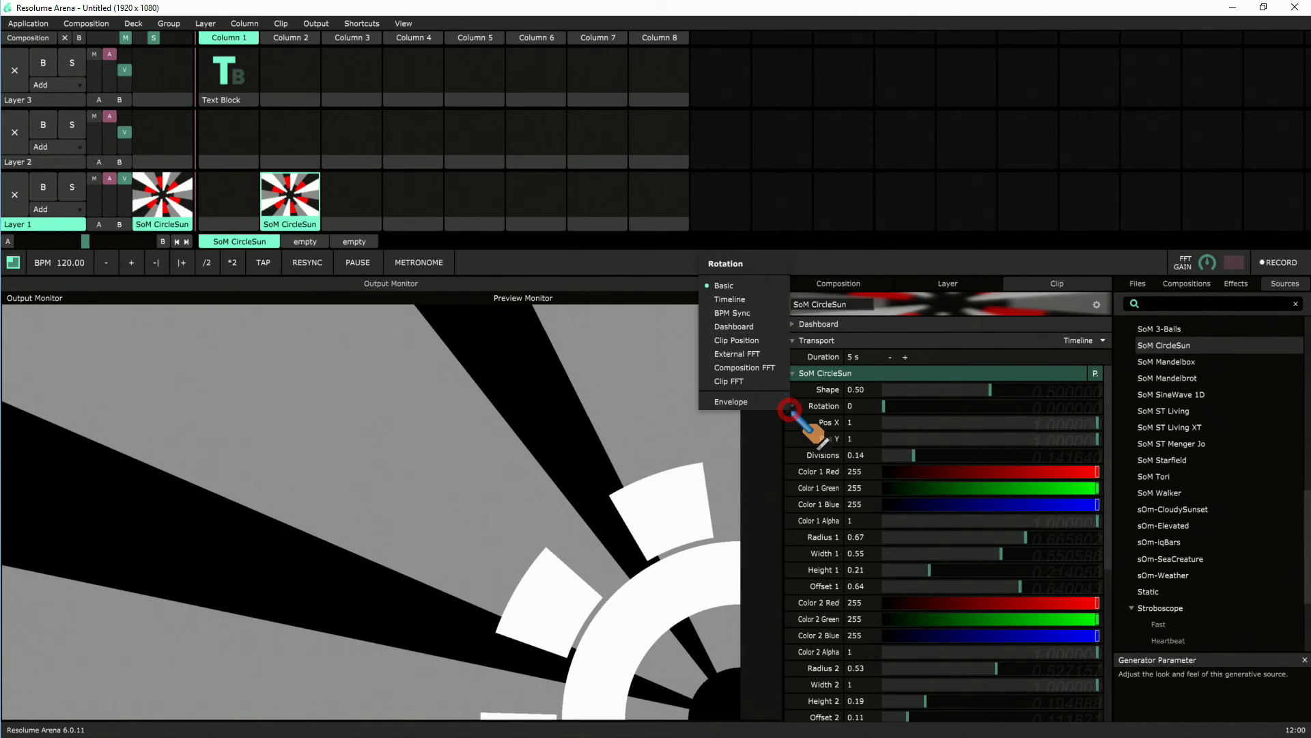
{"action": "left_click", "coordinate": [753, 302]}
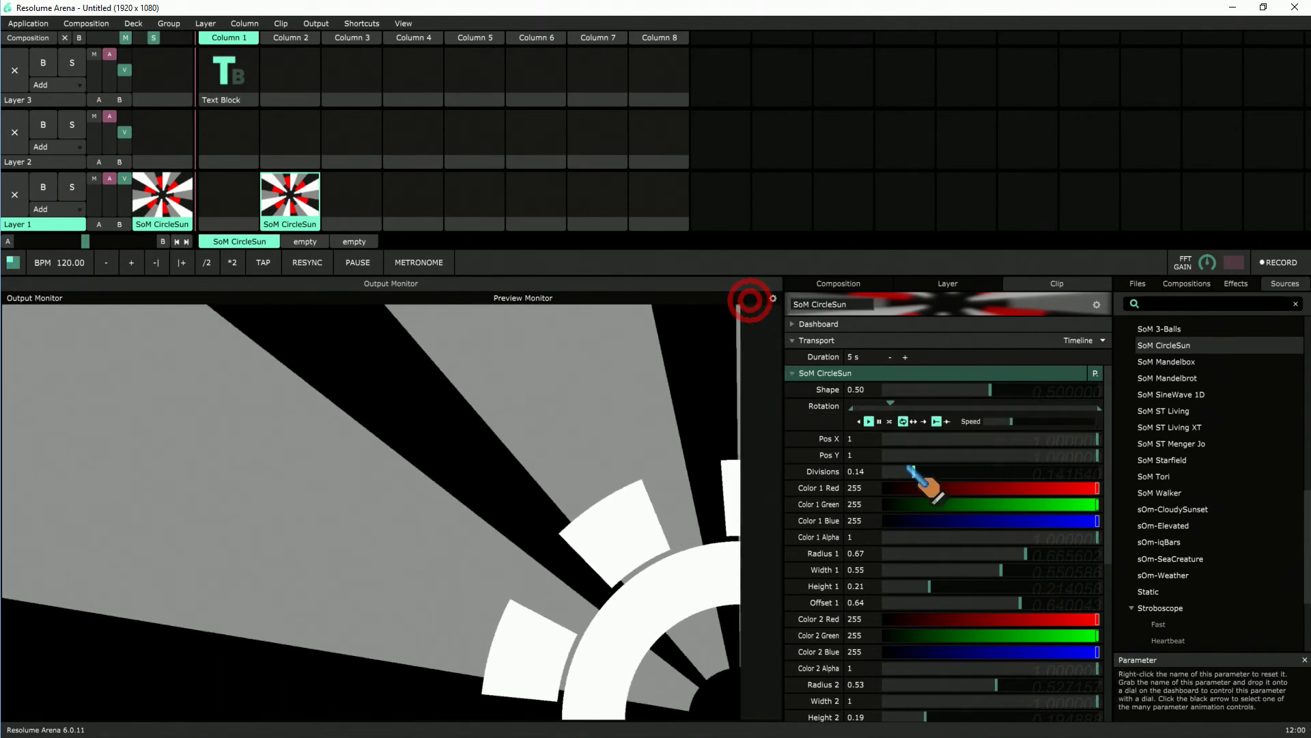
{"action": "left_click", "coordinate": [859, 421]}
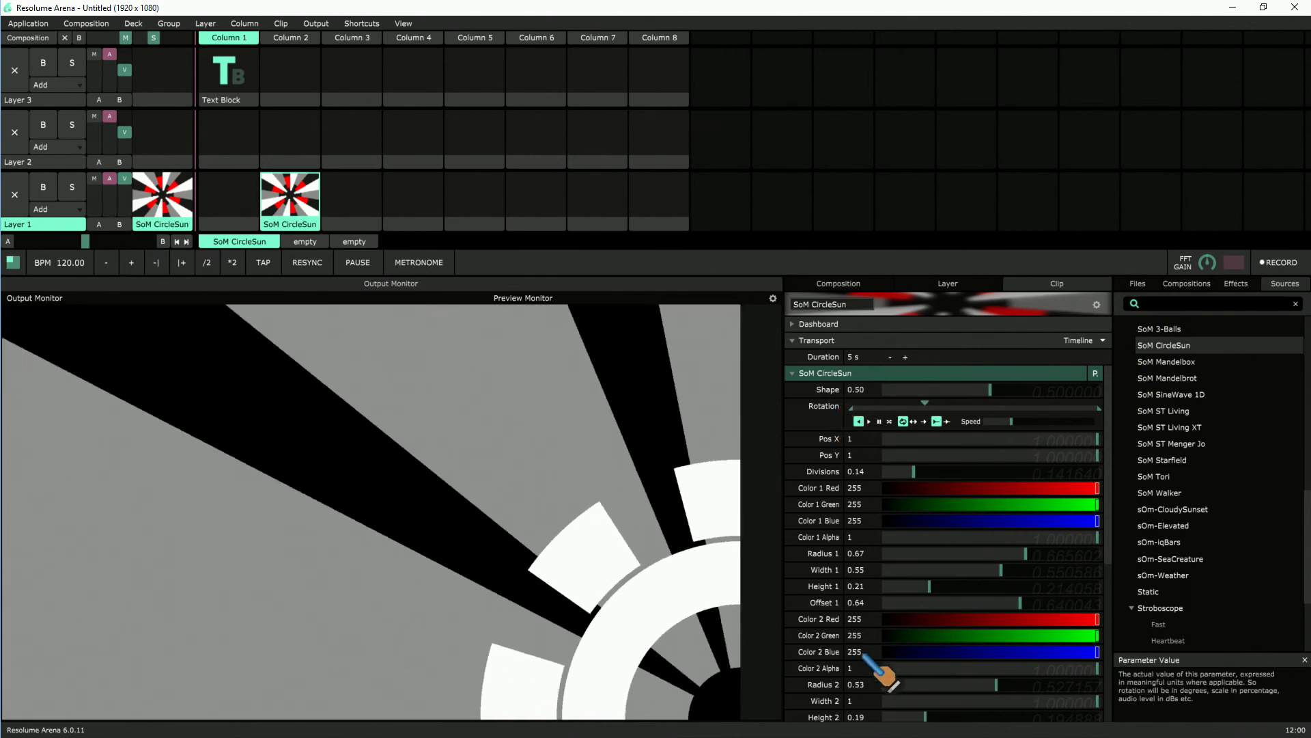